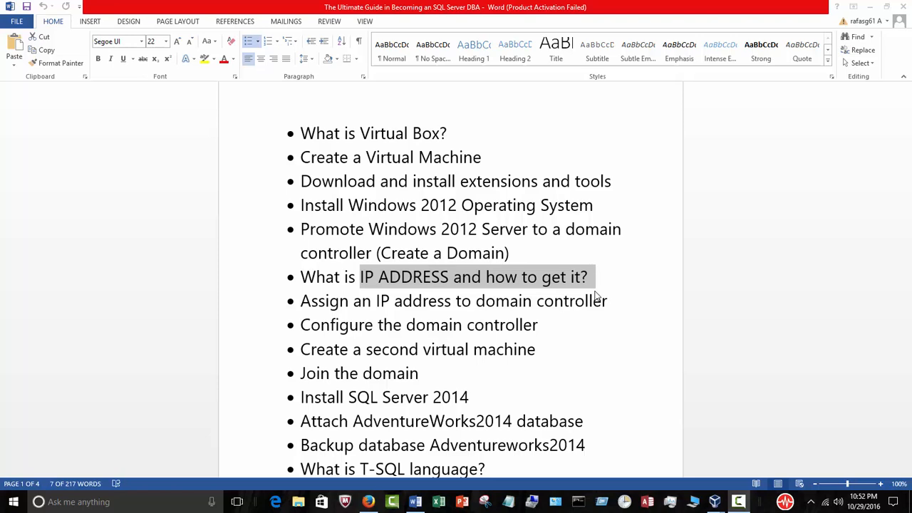
- Review the outline topics on getting an IP address and assigning it to the domain controller
{"action": "left_click", "coordinate": [607, 300]}
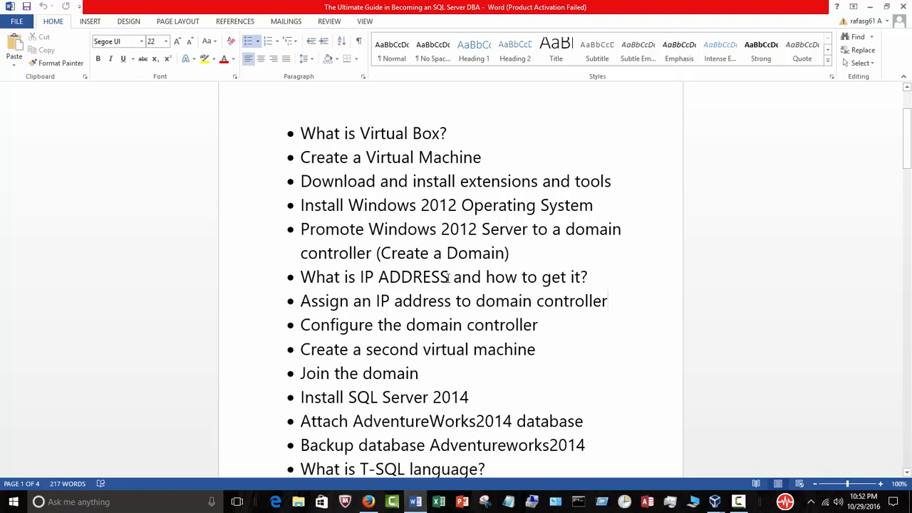
{"action": "left_click_drag", "start_coordinate": [449, 278], "coordinate": [365, 279]}
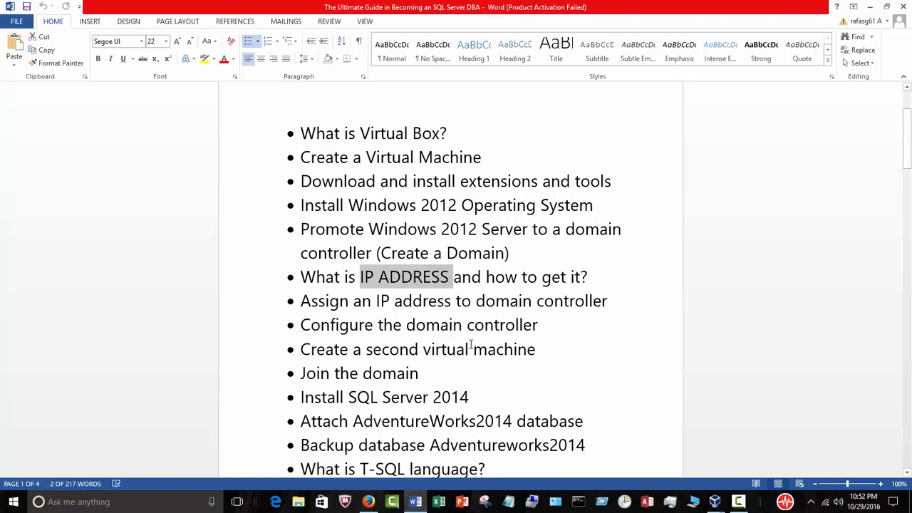
{"action": "left_click_drag", "start_coordinate": [613, 303], "coordinate": [290, 297]}
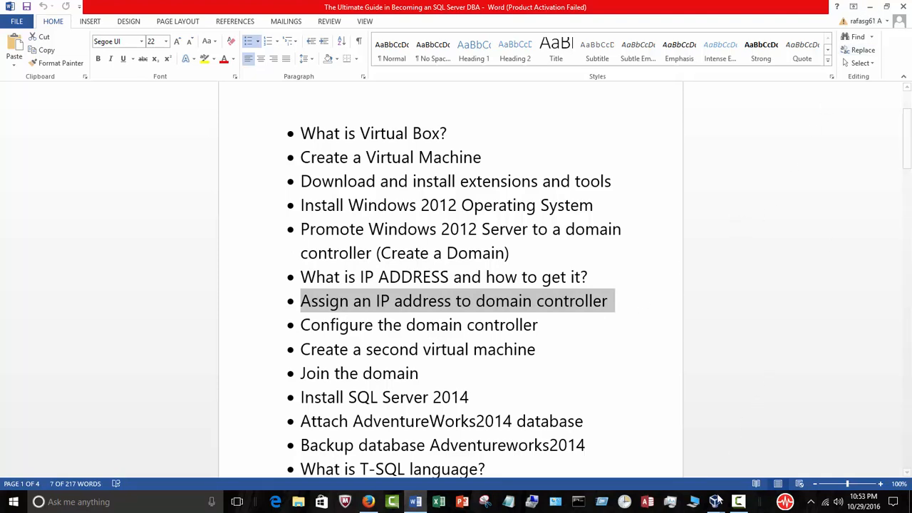
- Switch to the running WindowsOS virtual machine and look at its network connection options
{"action": "mouse_move", "coordinate": [716, 501]}
{"action": "left_click", "coordinate": [766, 443]}
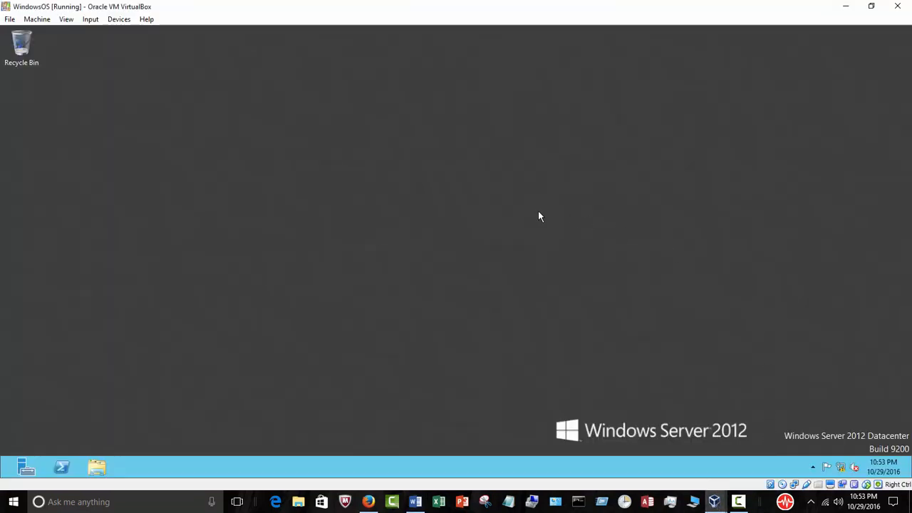
{"action": "right_click", "coordinate": [841, 465]}
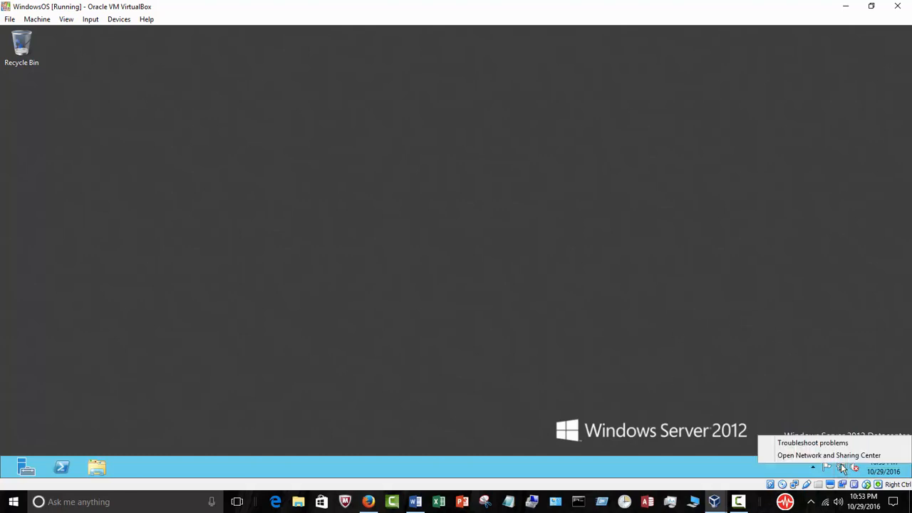
{"action": "left_click", "coordinate": [757, 389]}
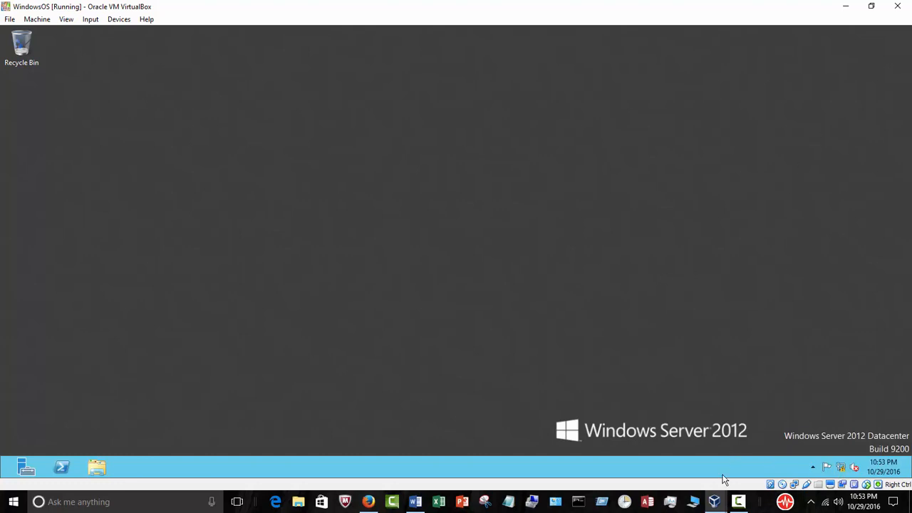
- Switch to VirtualBox Manager and attach network Adapter 1 of the WindowsOS machine to Bridged Adapter
{"action": "mouse_move", "coordinate": [714, 507]}
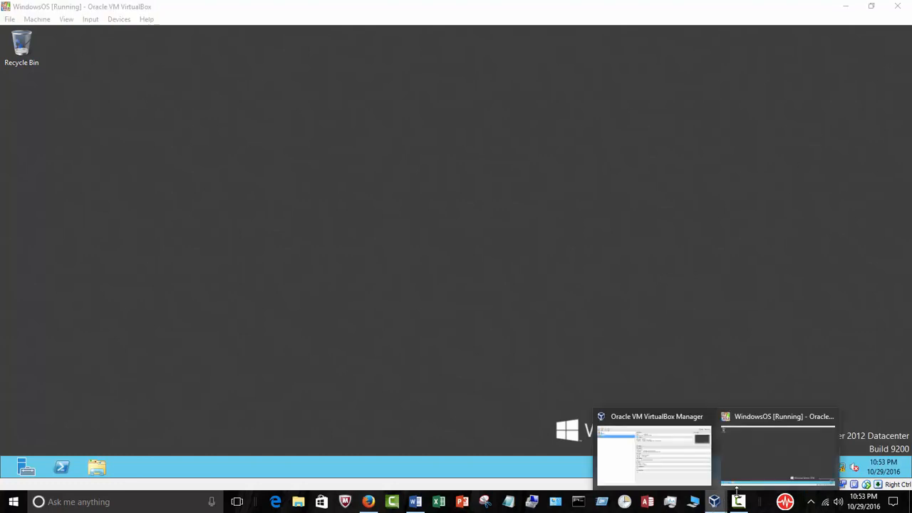
{"action": "left_click", "coordinate": [686, 459]}
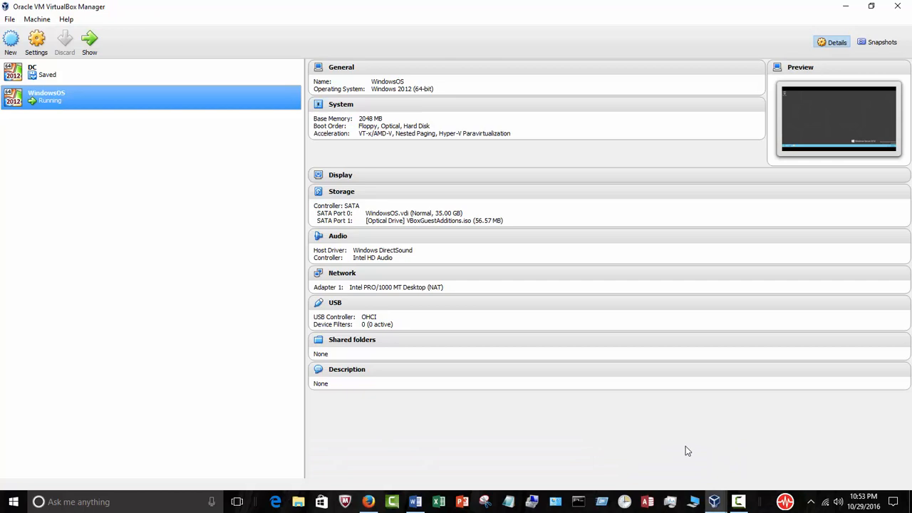
{"action": "left_click", "coordinate": [348, 274]}
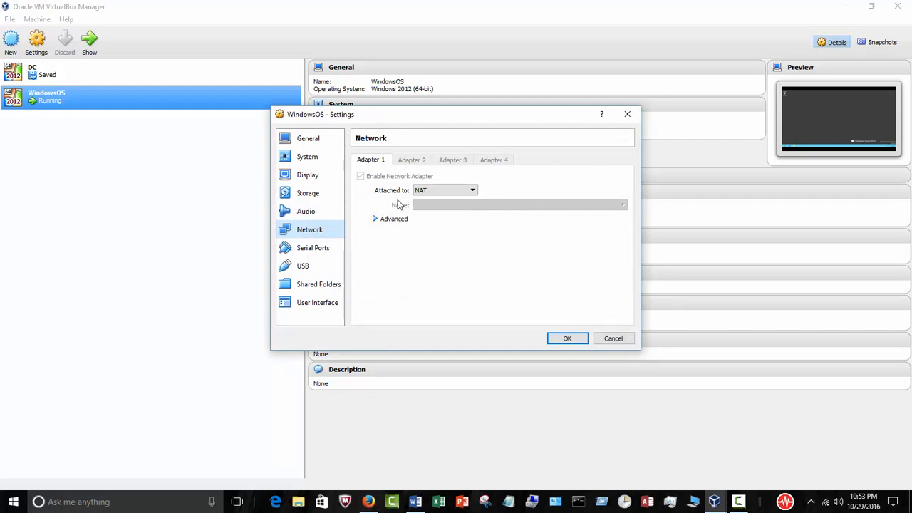
{"action": "left_click", "coordinate": [474, 194]}
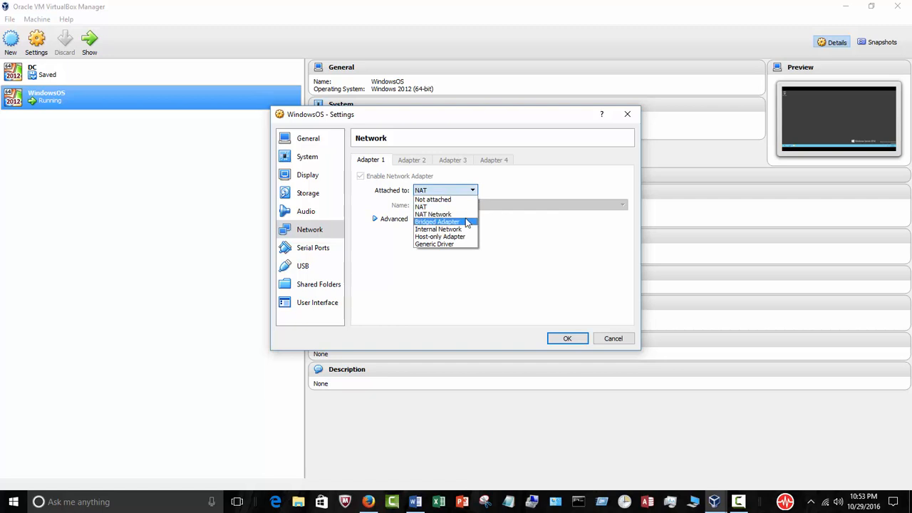
{"action": "left_click", "coordinate": [467, 222]}
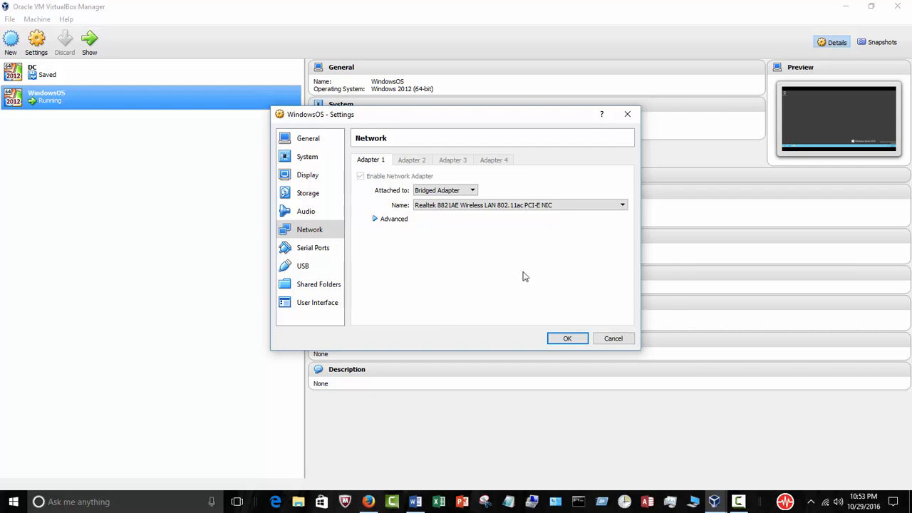
{"action": "left_click", "coordinate": [568, 339]}
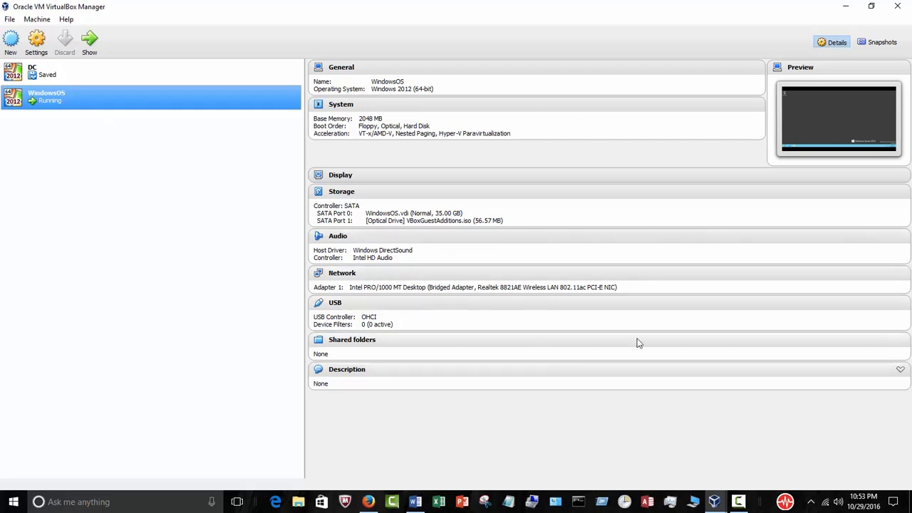
- Return to the WindowsOS virtual machine and open the properties of its Ethernet connection
{"action": "left_click", "coordinate": [846, 6]}
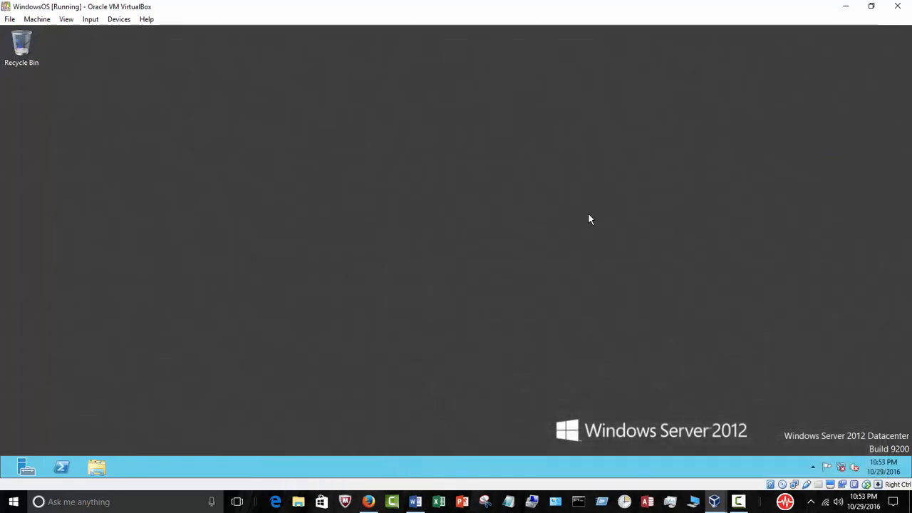
{"action": "right_click", "coordinate": [841, 468]}
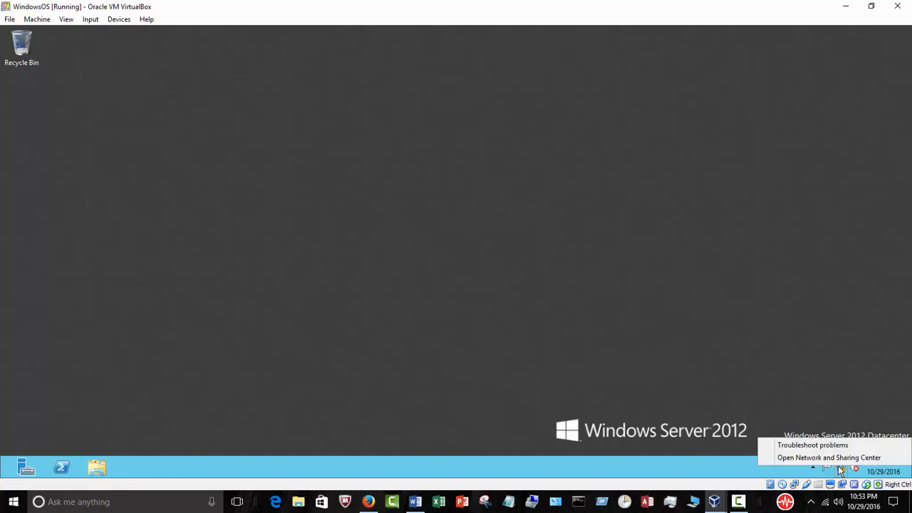
{"action": "left_click", "coordinate": [837, 457]}
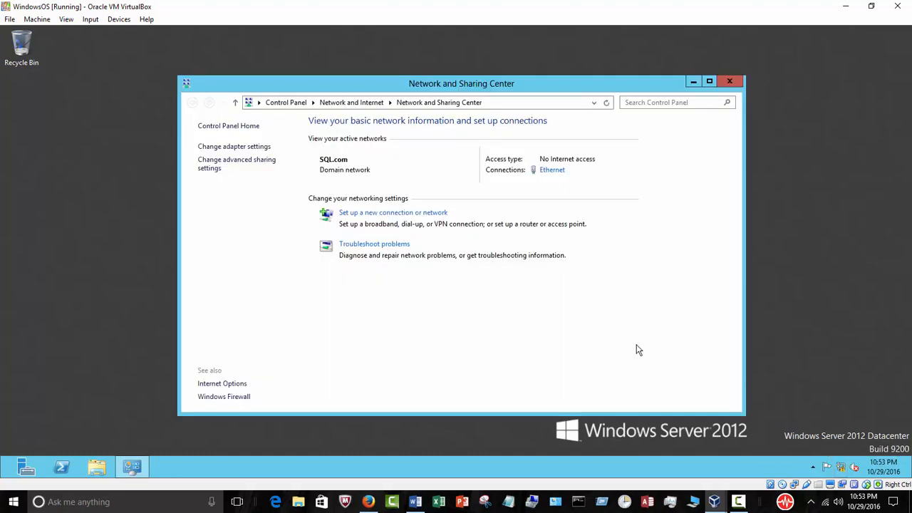
{"action": "left_click", "coordinate": [255, 147]}
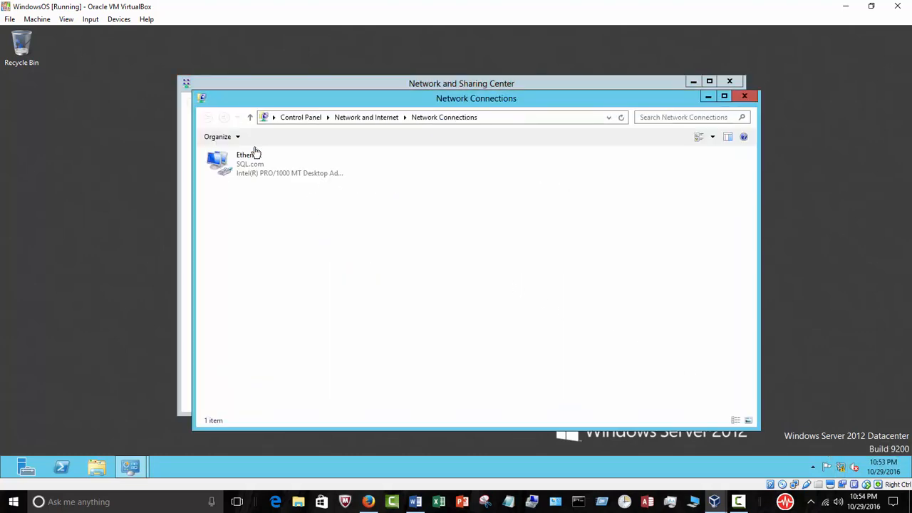
{"action": "double_click", "coordinate": [260, 168]}
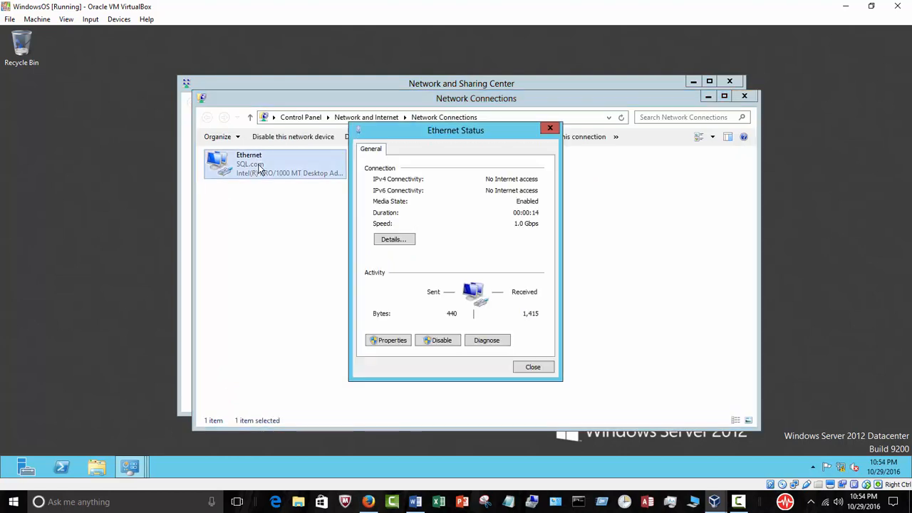
{"action": "left_click", "coordinate": [389, 342]}
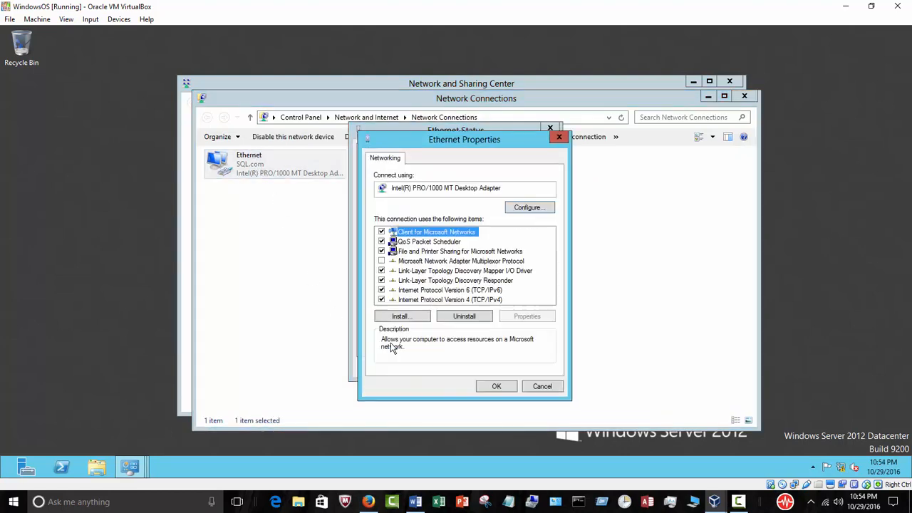
- Disable Internet Protocol Version 6 for the Ethernet connection and set IPv4 to use a manually specified IP address
{"action": "left_click", "coordinate": [382, 290]}
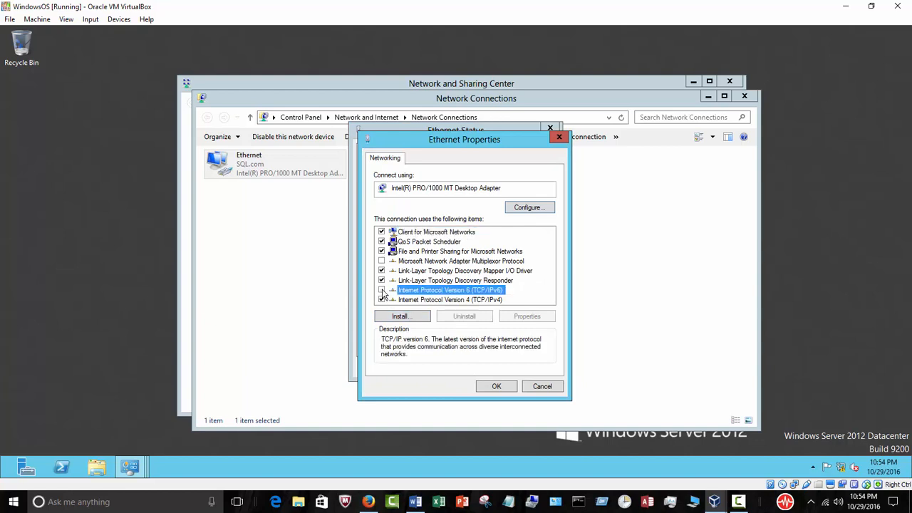
{"action": "left_click", "coordinate": [417, 301]}
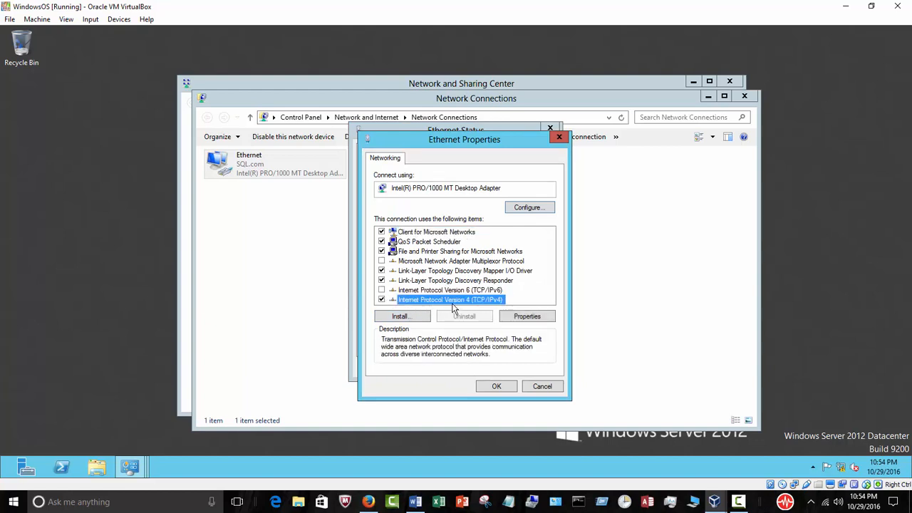
{"action": "left_click", "coordinate": [526, 318]}
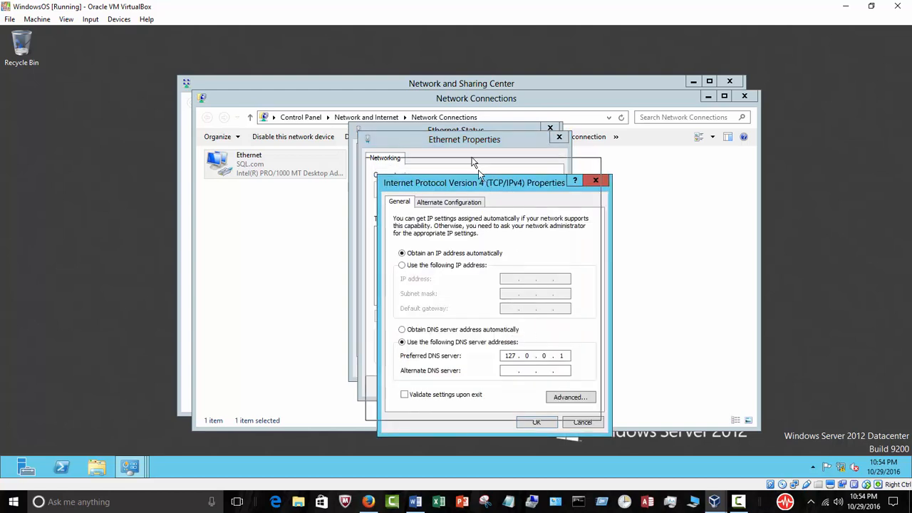
{"action": "left_click_drag", "start_coordinate": [490, 187], "coordinate": [463, 129]}
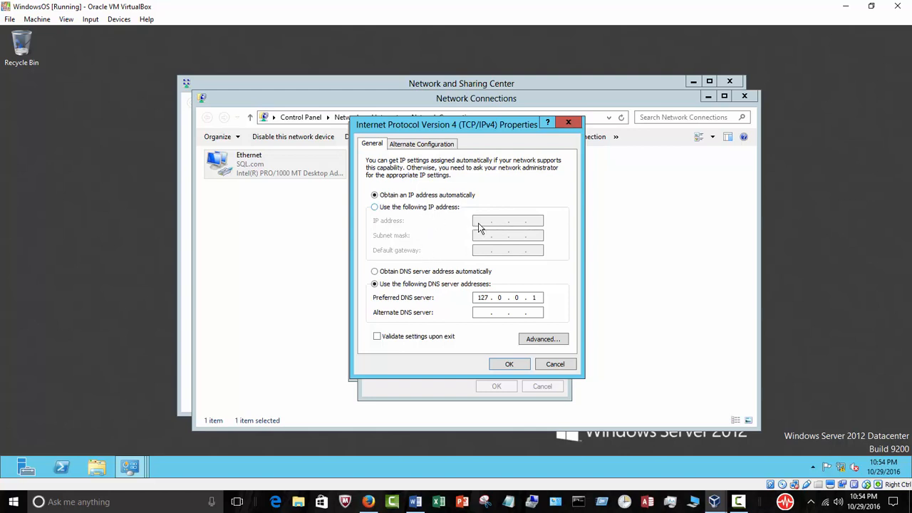
{"action": "left_click", "coordinate": [381, 211]}
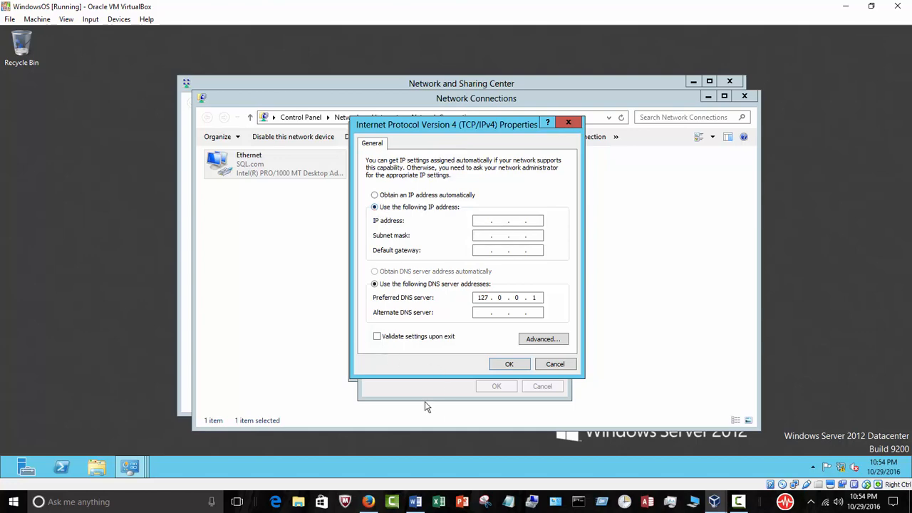
- Minimize the open windows and start Command Prompt on the host computer
{"action": "left_click", "coordinate": [846, 6]}
{"action": "left_click", "coordinate": [869, 8]}
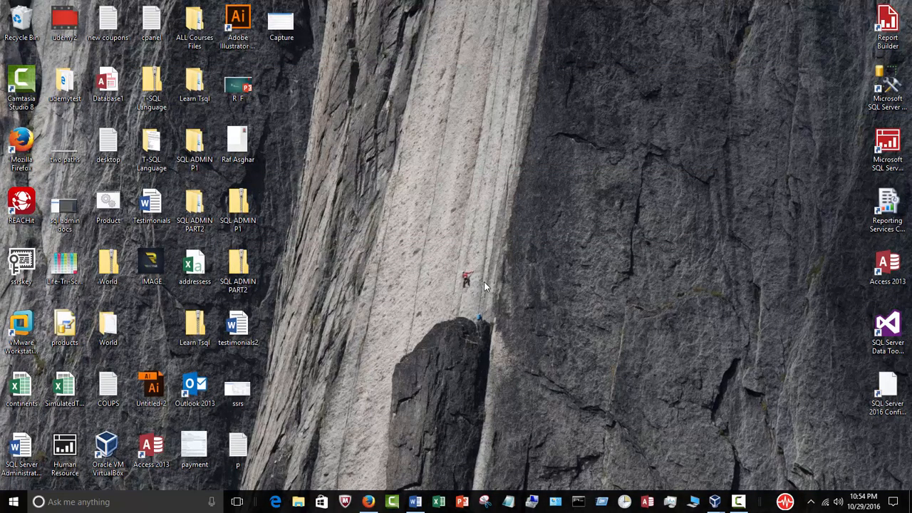
{"action": "left_click", "coordinate": [577, 502]}
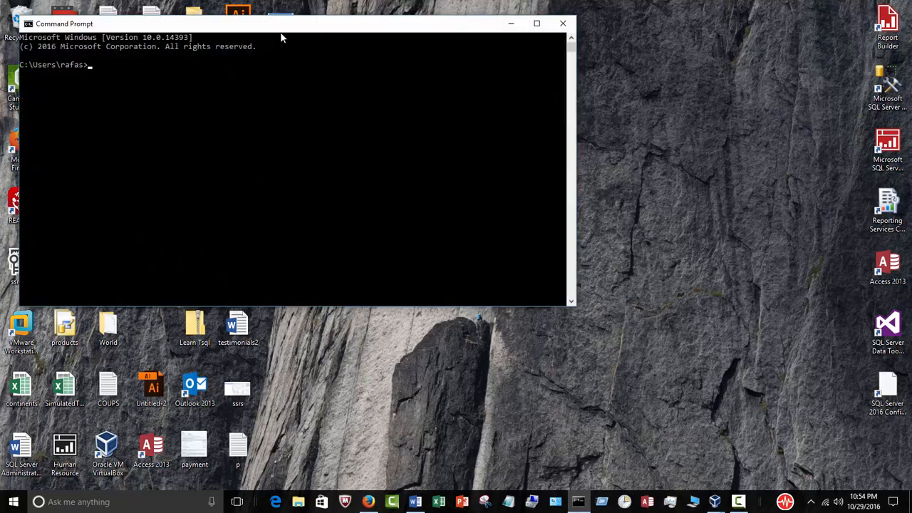
{"action": "left_click_drag", "start_coordinate": [281, 37], "coordinate": [379, 70]}
{"action": "left_click", "coordinate": [379, 160]}
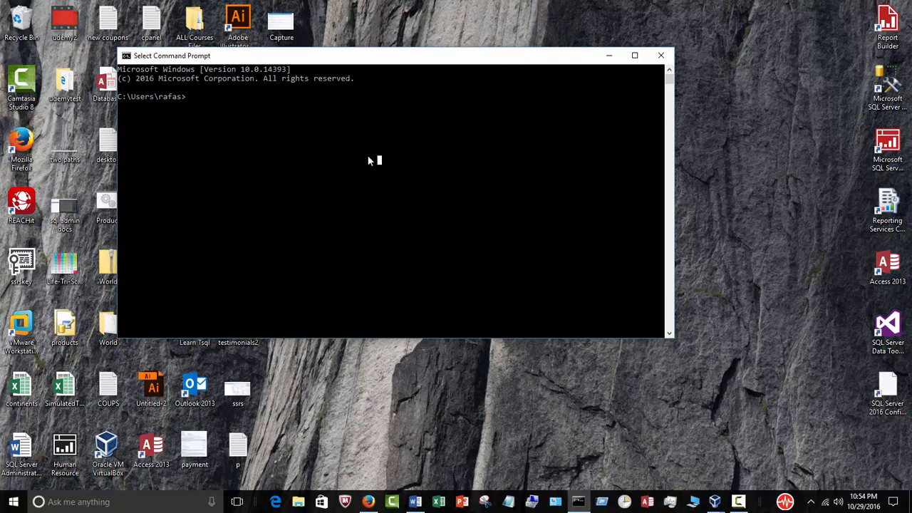
- Launch a second command window by running cmd from the Run dialog, and close it again
{"action": "key", "text": "super+r"}
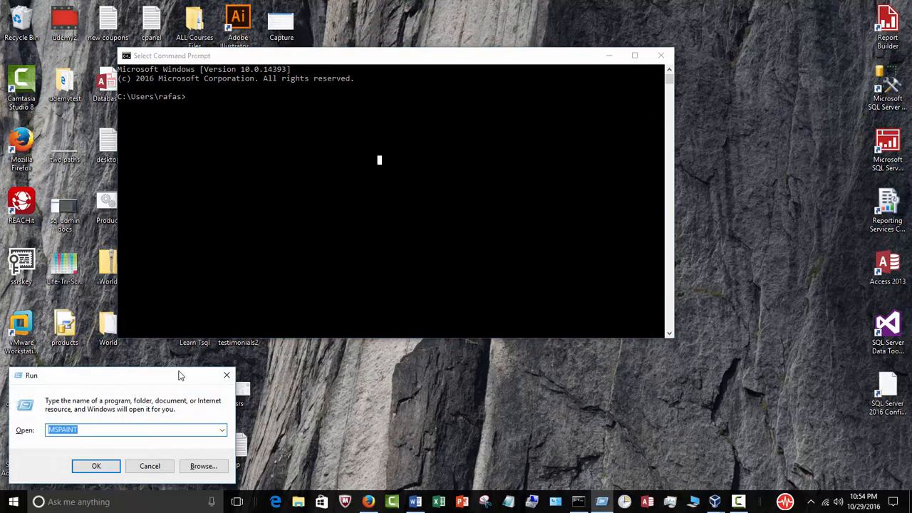
{"action": "type", "text": "c"}
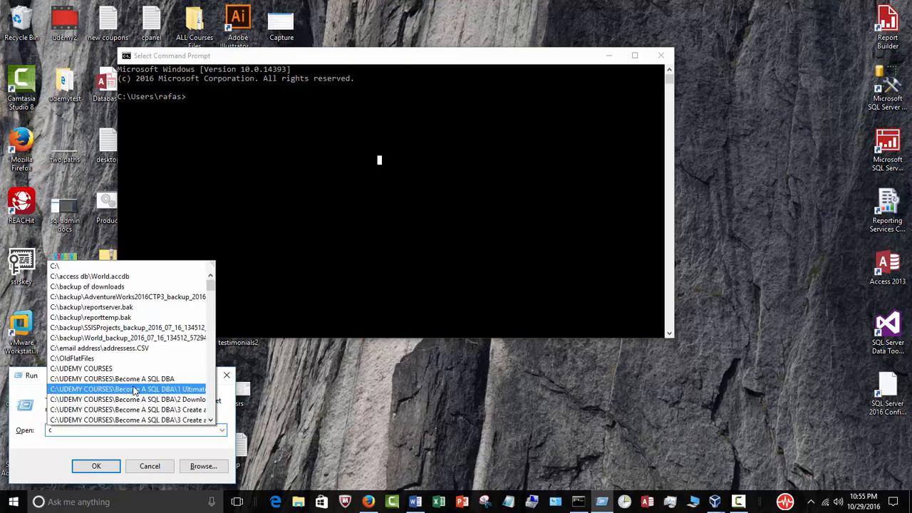
{"action": "type", "text": "md"}
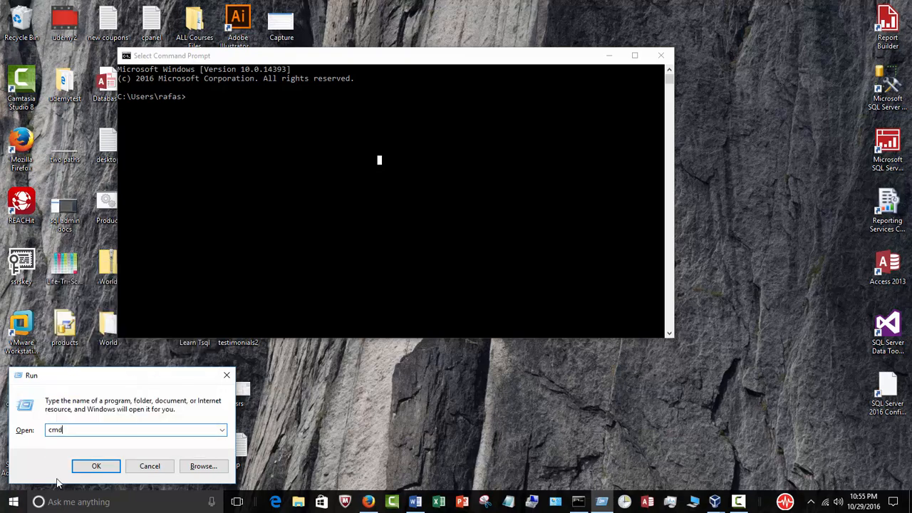
{"action": "left_click", "coordinate": [103, 466]}
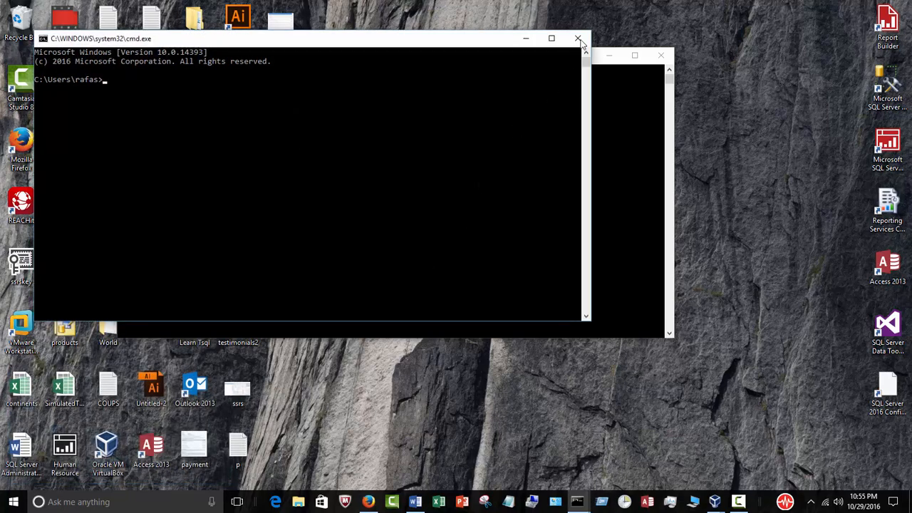
{"action": "left_click", "coordinate": [579, 39]}
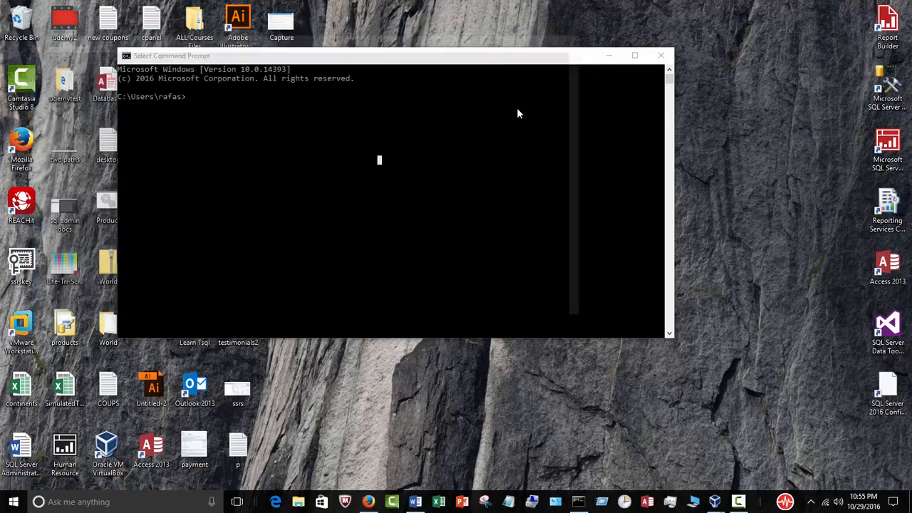
- Display the host's IP configuration in a maximized Command Prompt and highlight the Wireless LAN adapter Wi-Fi section
{"action": "left_click", "coordinate": [193, 98]}
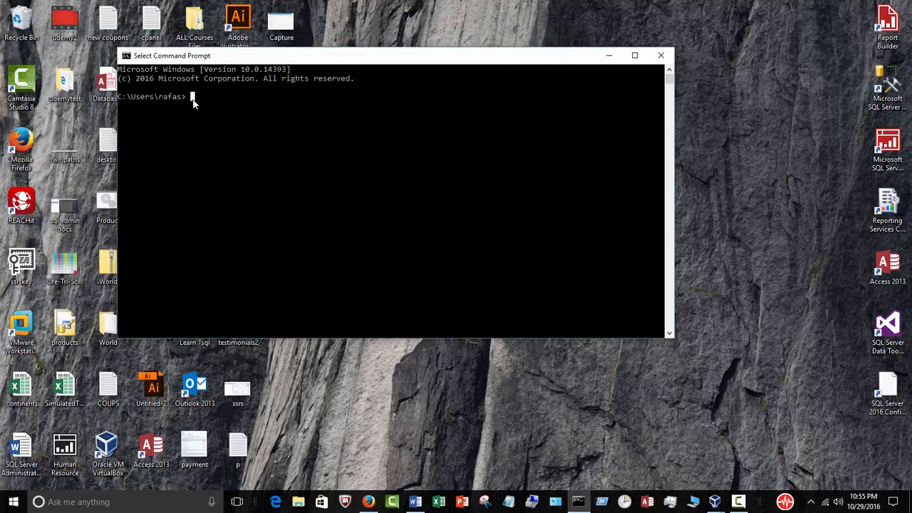
{"action": "key", "text": "Escape"}
{"action": "key", "text": "Return"}
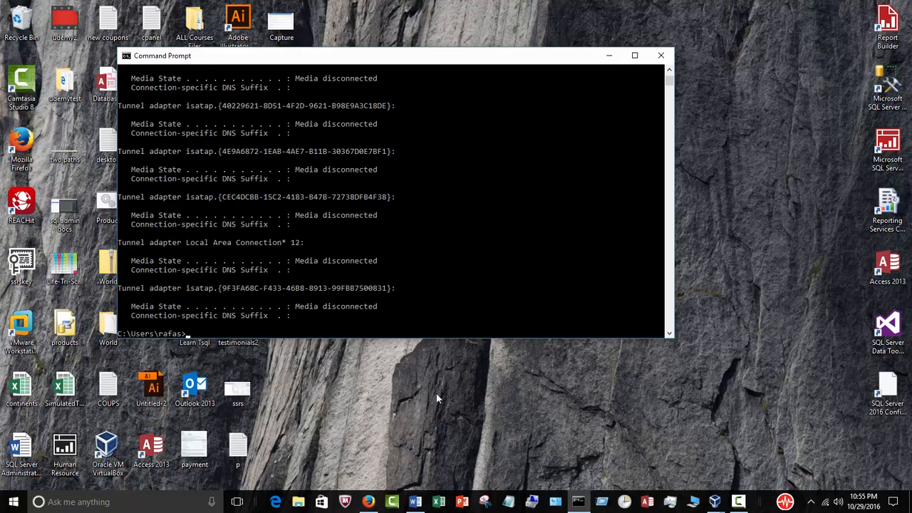
{"action": "left_click", "coordinate": [634, 55]}
{"action": "scroll", "coordinate": [389, 240], "scroll_direction": "up", "scroll_amount": 4}
{"action": "scroll", "coordinate": [389, 240], "scroll_direction": "up", "scroll_amount": 3}
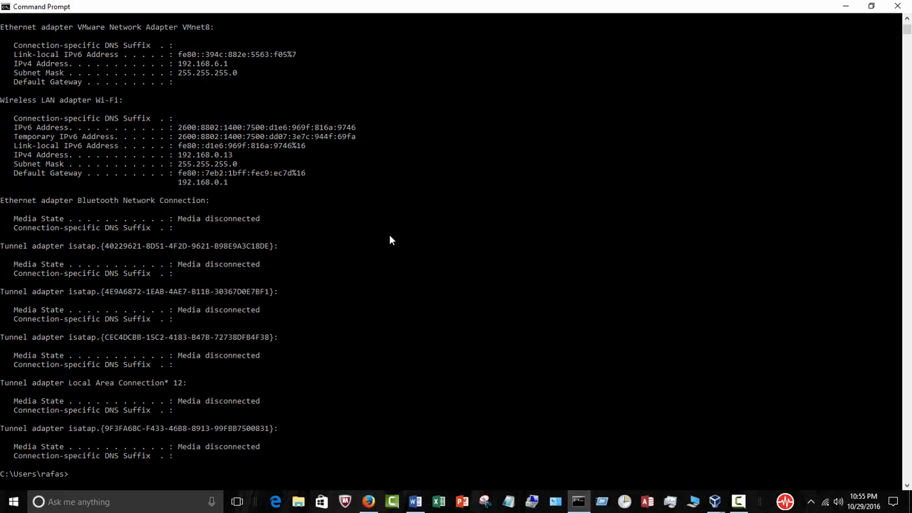
{"action": "left_click_drag", "start_coordinate": [249, 182], "coordinate": [2, 101]}
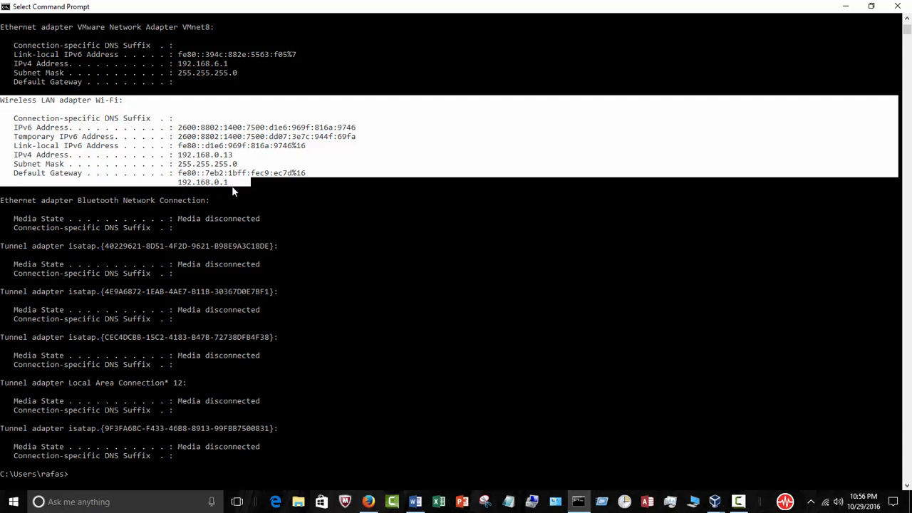
- Return to the WindowsOS virtual machine and set the IPv4 address to 192.168.0.50 with subnet mask 255.255.255.0, consulting the host's Command Prompt output
{"action": "left_click", "coordinate": [844, 8]}
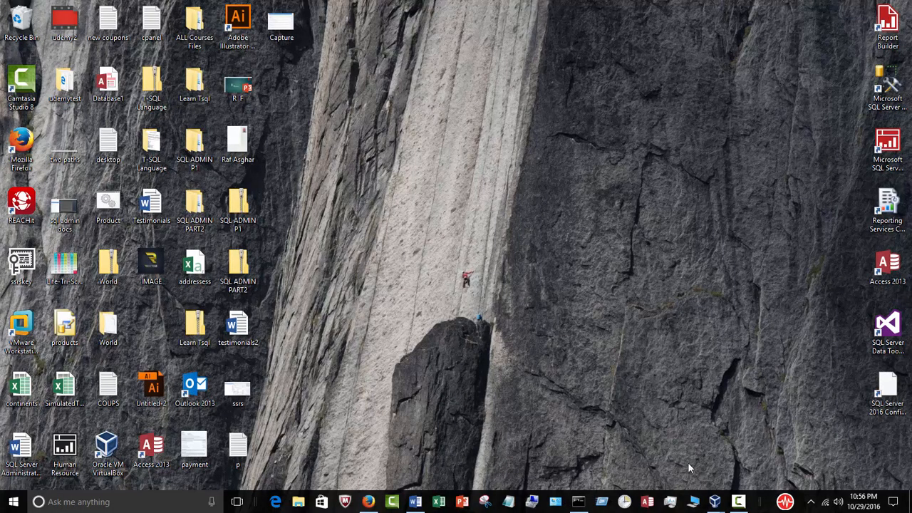
{"action": "mouse_move", "coordinate": [715, 502]}
{"action": "left_click", "coordinate": [743, 463]}
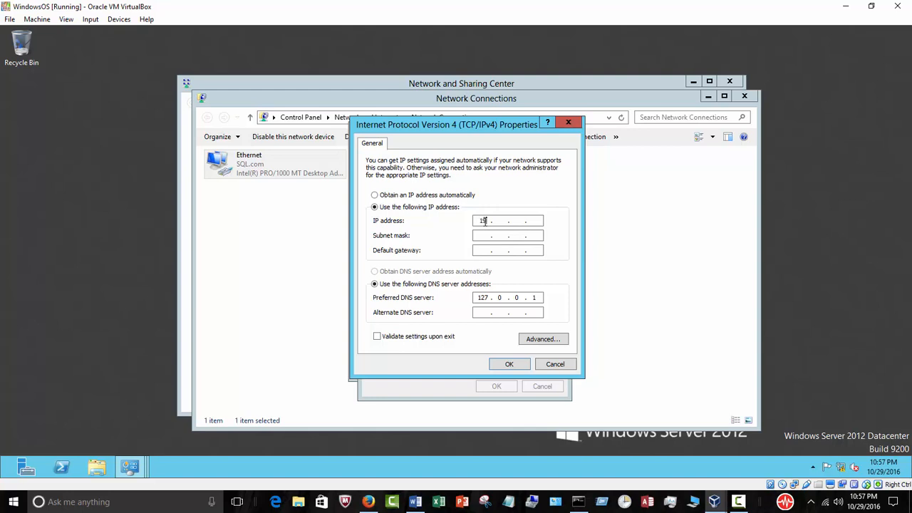
{"action": "type", "text": "21680"}
{"action": "left_click", "coordinate": [579, 501]}
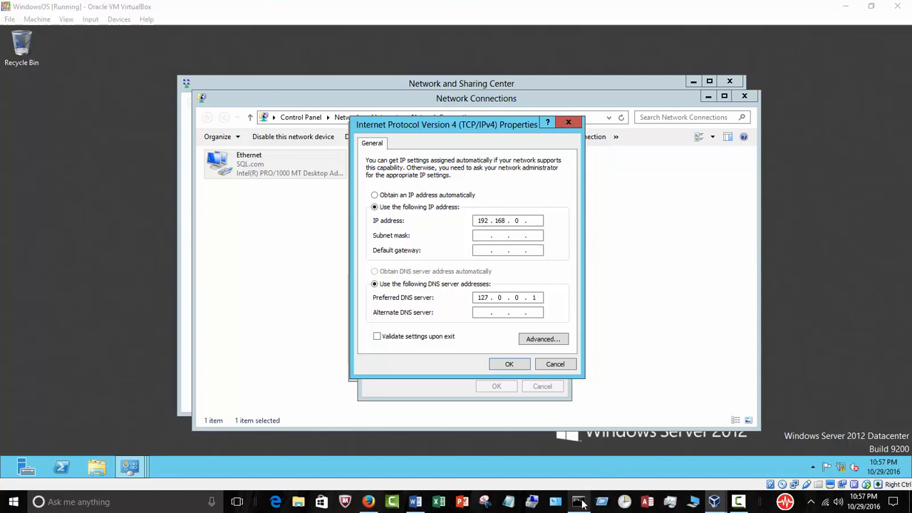
{"action": "left_click", "coordinate": [579, 501]}
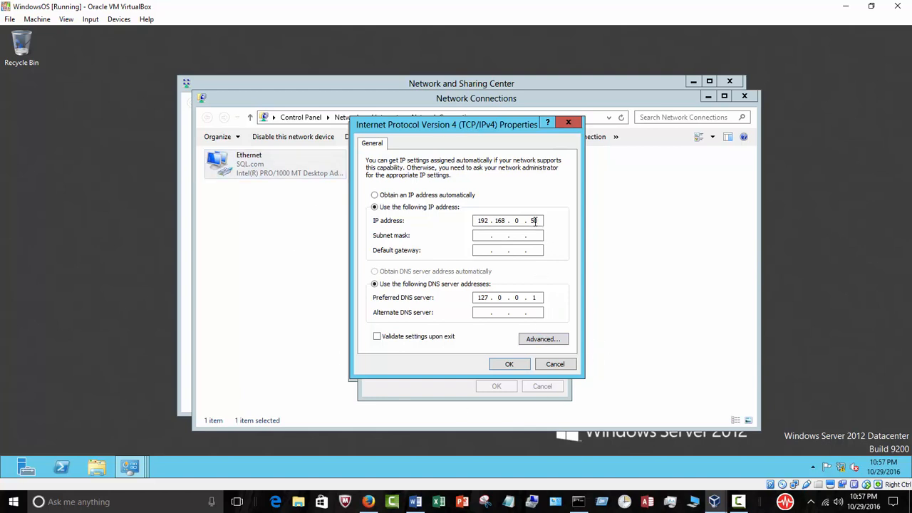
{"action": "left_click", "coordinate": [482, 236]}
{"action": "left_click", "coordinate": [577, 501]}
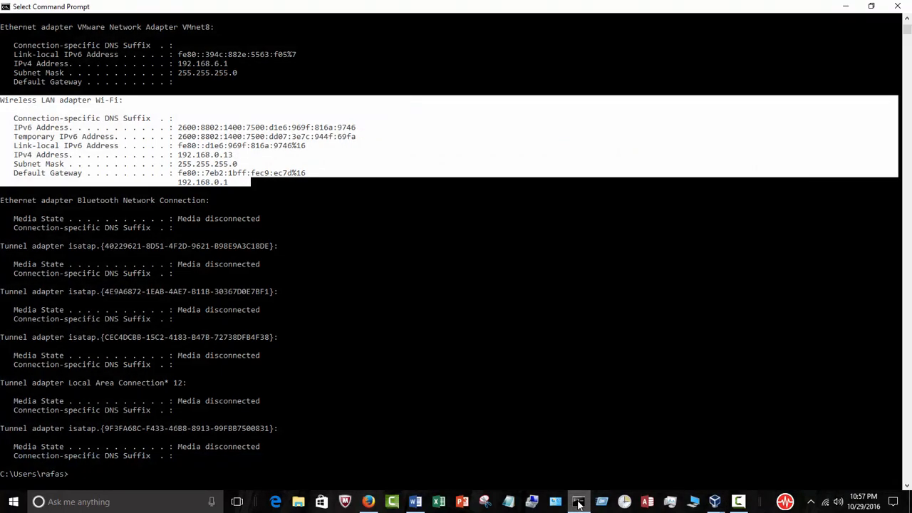
{"action": "left_click", "coordinate": [577, 501]}
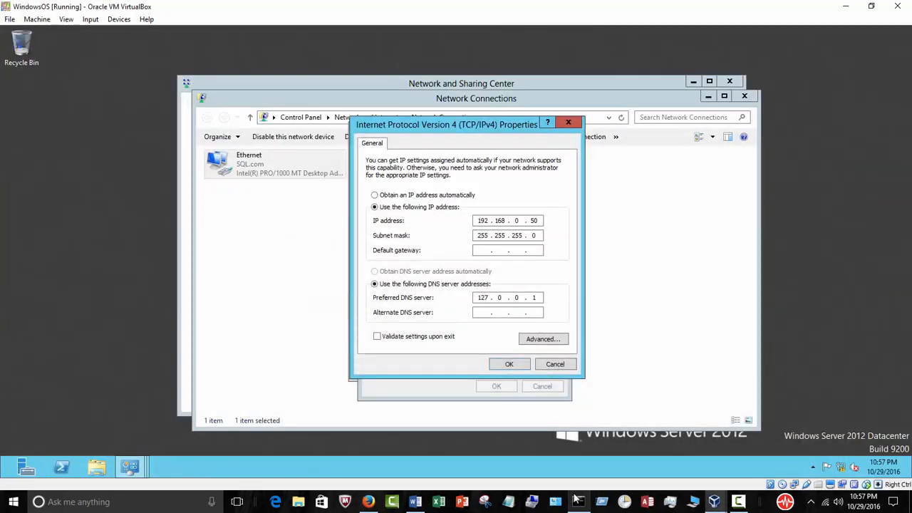
- Set the default gateway in the IPv4 properties to 192.168.0.1
{"action": "left_click", "coordinate": [482, 251]}
{"action": "type", "text": "192 . 168 . "}
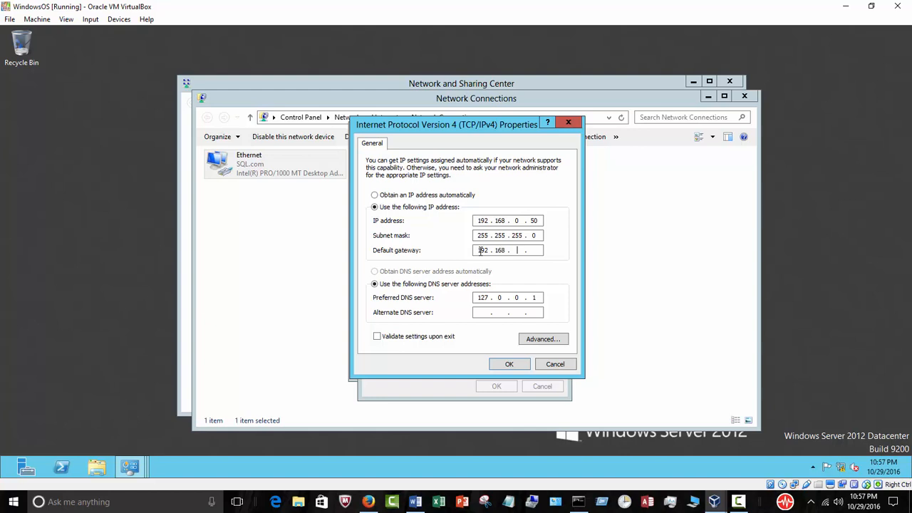
{"action": "type", "text": "0 . 1"}
- Set the alternate DNS server to 192.168.0.50 and accept the IPv4 properties
{"action": "left_click", "coordinate": [486, 314]}
{"action": "type", "text": "68 . 050"}
{"action": "key", "text": "BackSpace"}
{"action": "key", "text": "BackSpace"}
{"action": "key", "text": "BackSpace"}
{"action": "type", "text": "050"}
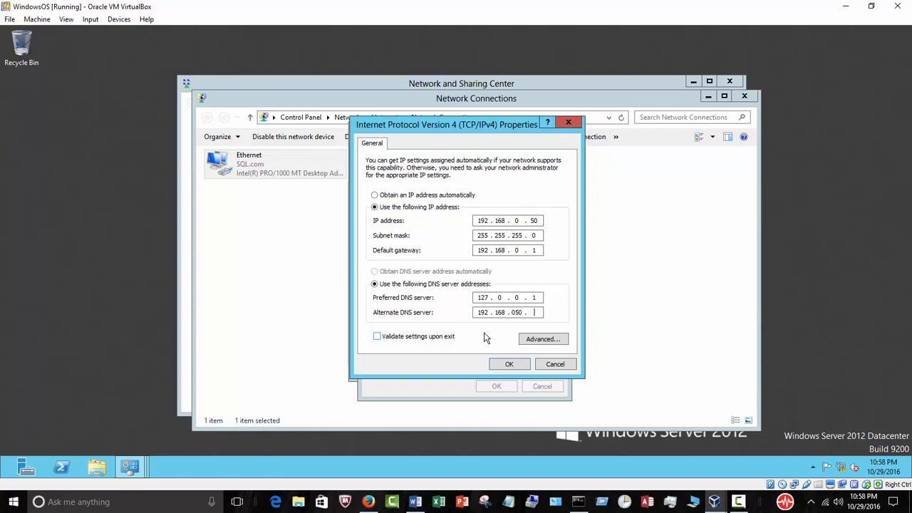
{"action": "key", "text": "BackSpace"}
{"action": "key", "text": "BackSpace"}
{"action": "key", "text": "BackSpace"}
{"action": "type", "text": "0 . 50"}
{"action": "left_click", "coordinate": [520, 364]}
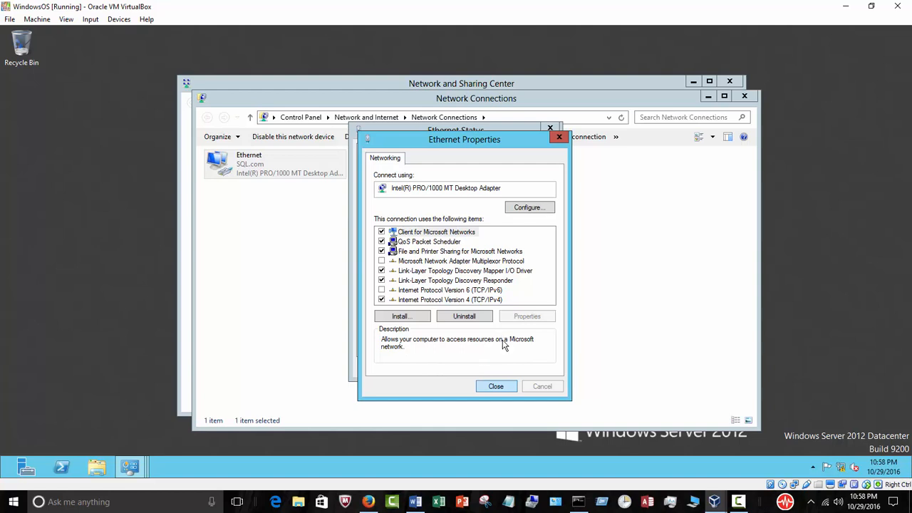
- Apply and close the Ethernet properties and status, check the network status, and close both network windows
{"action": "left_click", "coordinate": [503, 387]}
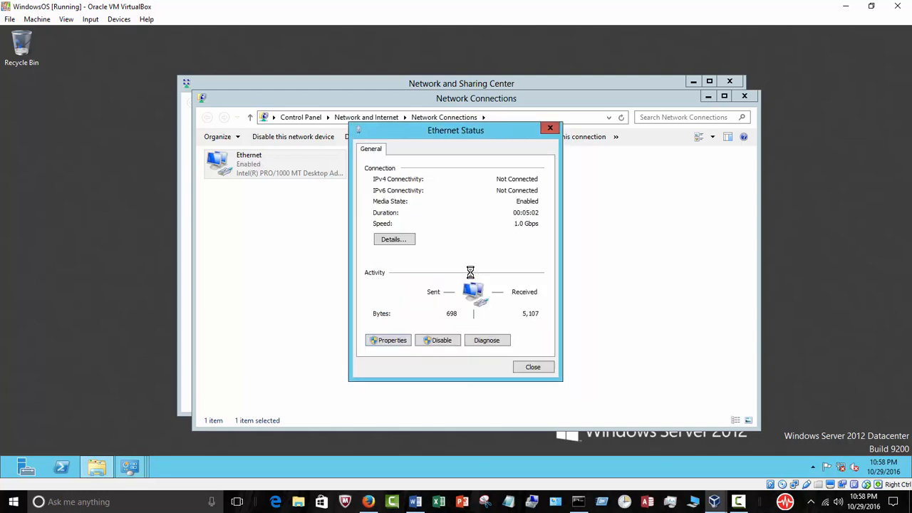
{"action": "left_click", "coordinate": [534, 367]}
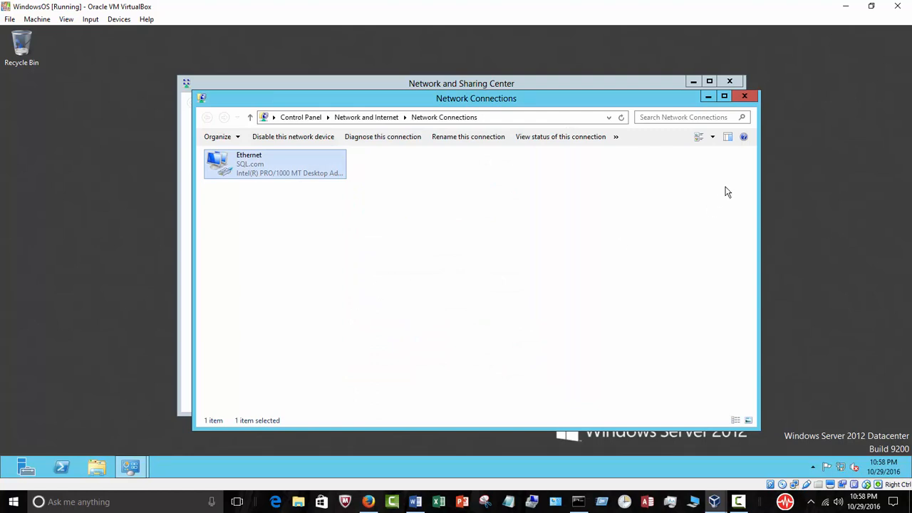
{"action": "mouse_move", "coordinate": [841, 466]}
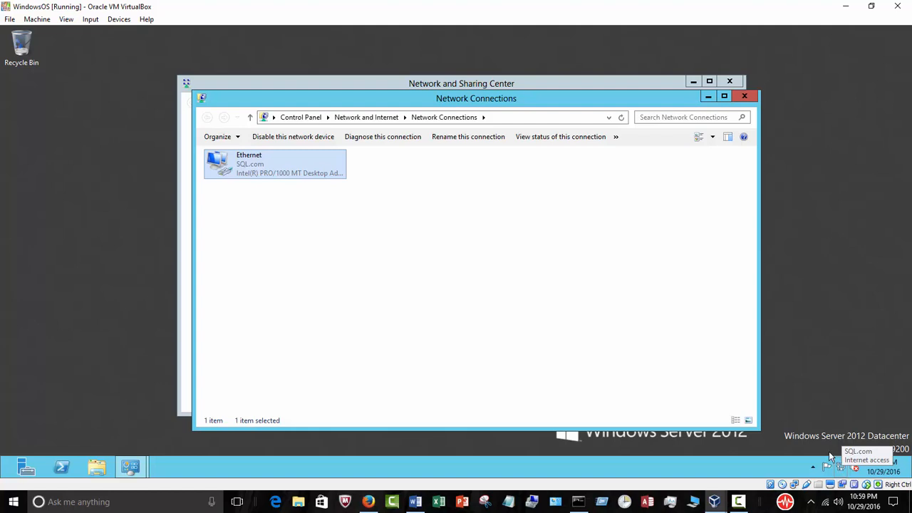
{"action": "left_click", "coordinate": [742, 98]}
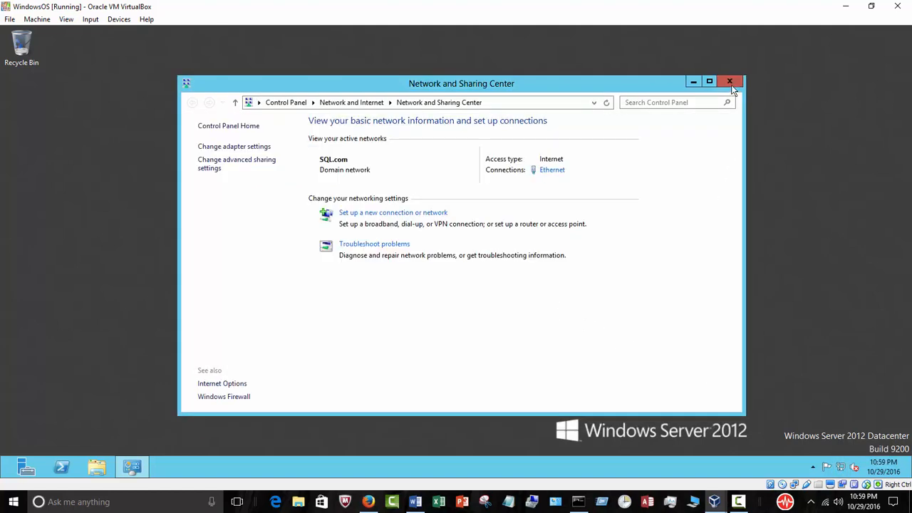
{"action": "left_click", "coordinate": [729, 81]}
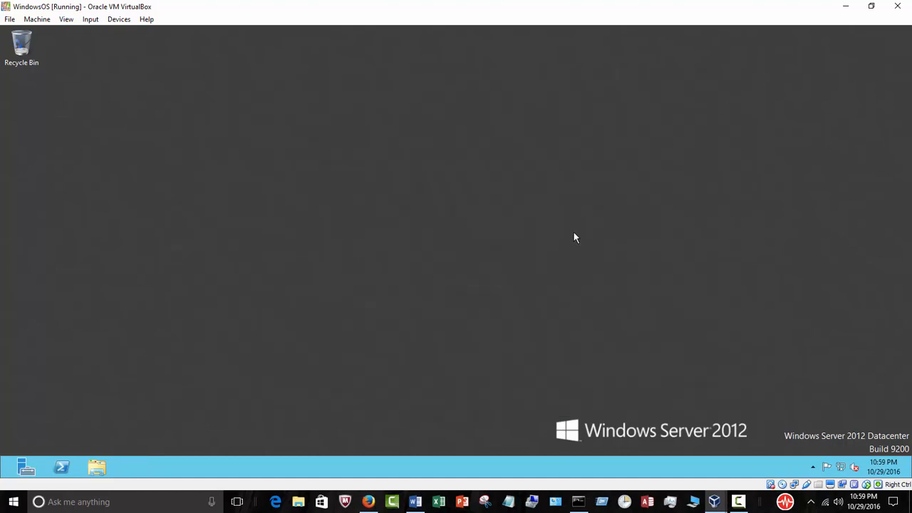
- Reopen the Ethernet connection's IPv4 properties through Network and Sharing Center to review the static address settings
{"action": "right_click", "coordinate": [839, 466]}
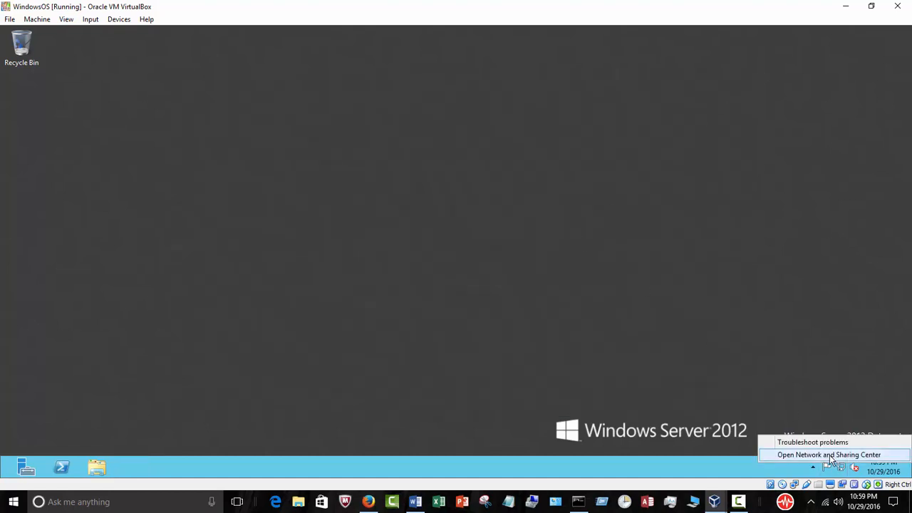
{"action": "left_click", "coordinate": [829, 456]}
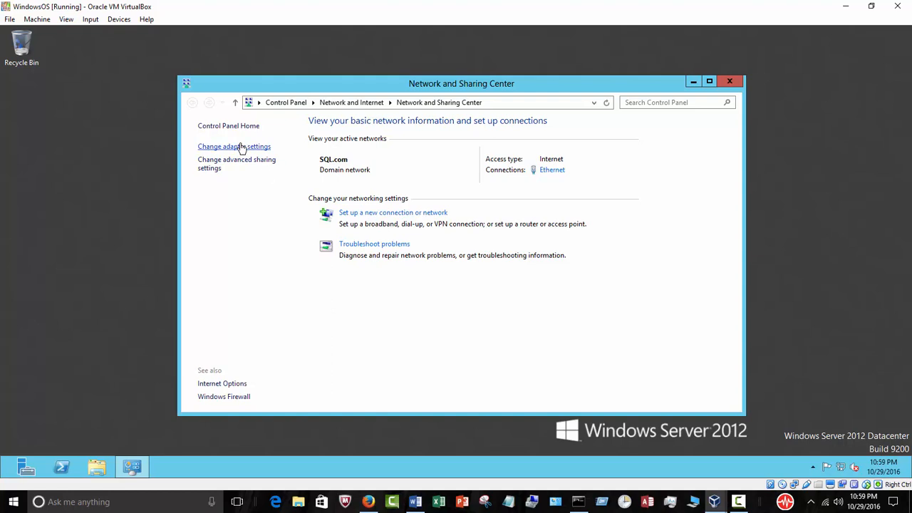
{"action": "left_click", "coordinate": [238, 147]}
{"action": "double_click", "coordinate": [247, 164]}
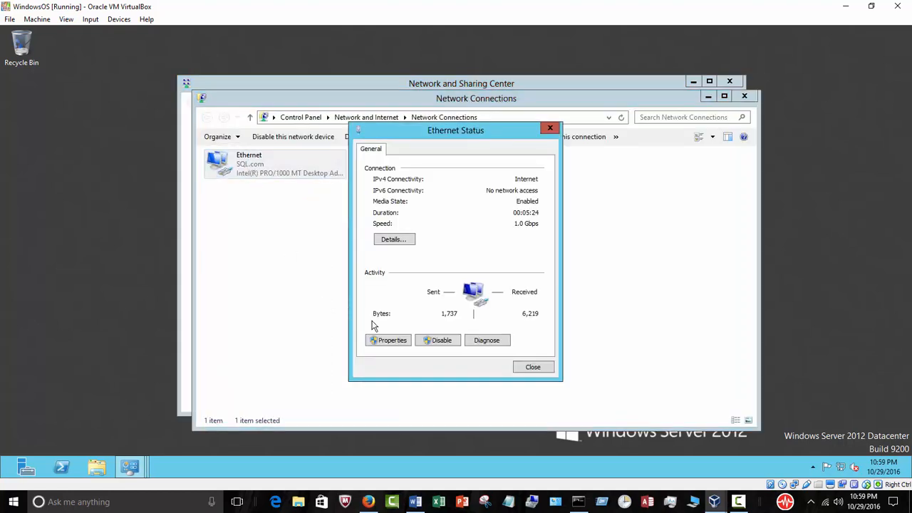
{"action": "left_click", "coordinate": [393, 342]}
{"action": "double_click", "coordinate": [423, 300]}
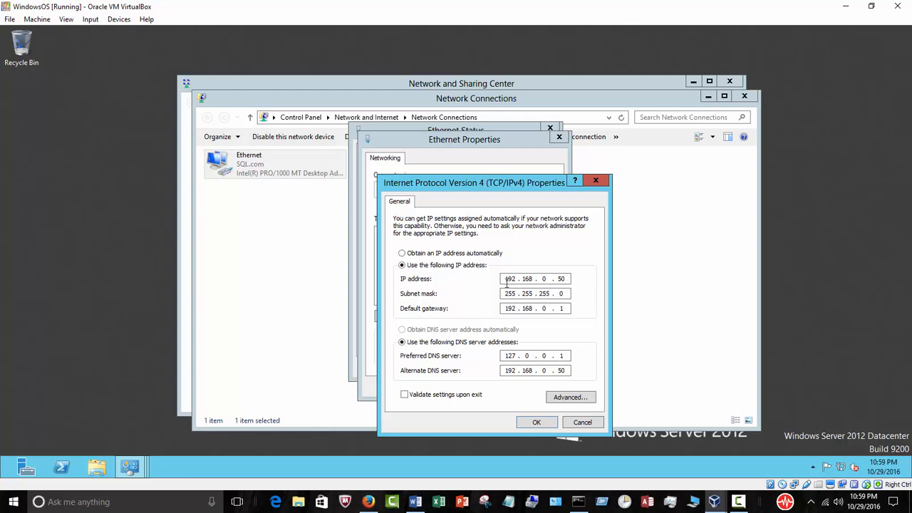
- Leave the IPv4 and Ethernet dialogs without changes, close the network windows, and check the network connection's status
{"action": "left_click", "coordinate": [594, 425]}
{"action": "left_click", "coordinate": [560, 389]}
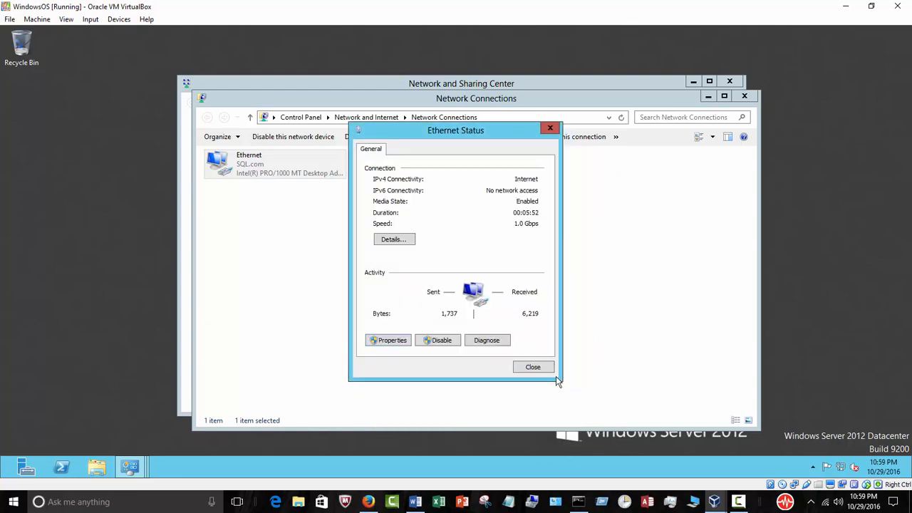
{"action": "left_click", "coordinate": [545, 369]}
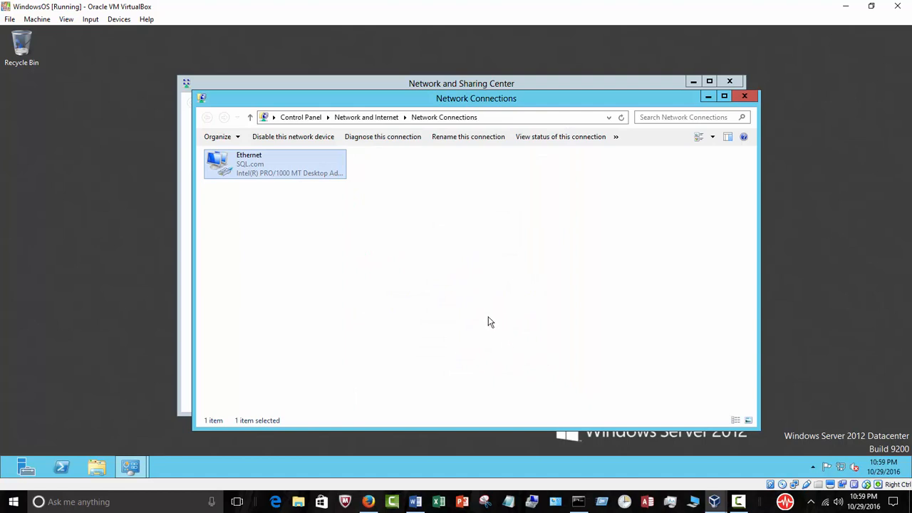
{"action": "left_click", "coordinate": [488, 321]}
{"action": "left_click", "coordinate": [743, 97]}
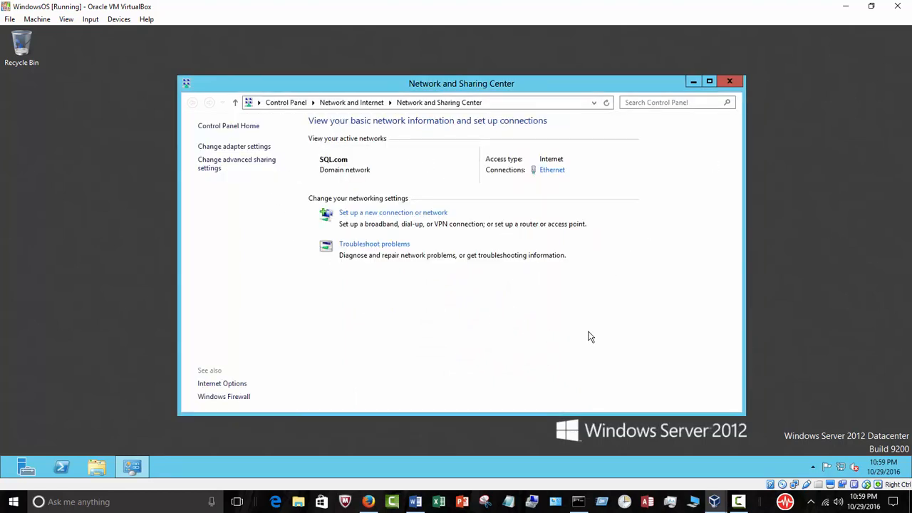
{"action": "left_click", "coordinate": [728, 82]}
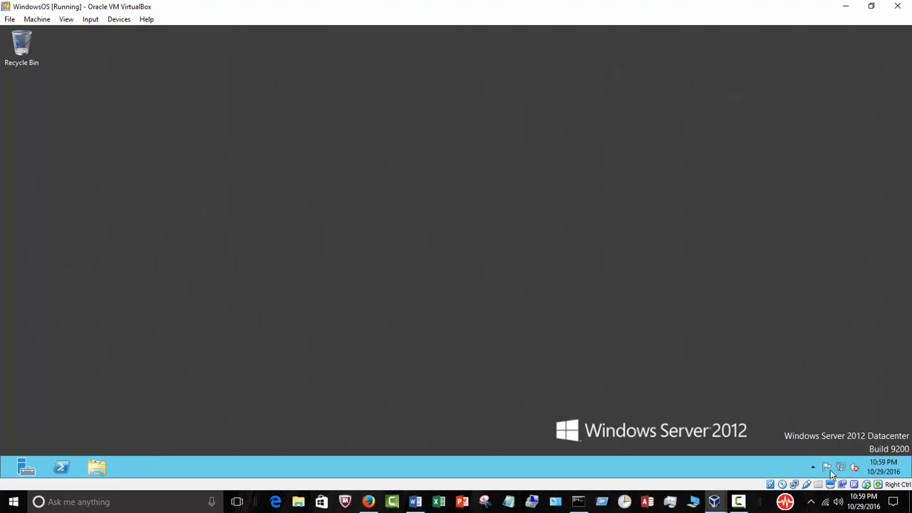
{"action": "mouse_move", "coordinate": [839, 473]}
- In Server Manager's Local Server properties, turn off IE Enhanced Security Configuration for both Administrators and Users
{"action": "left_click", "coordinate": [28, 470]}
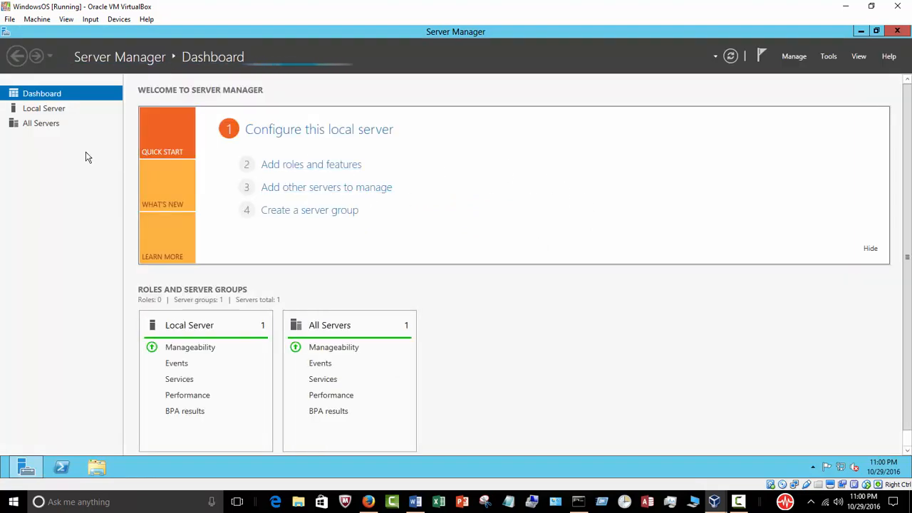
{"action": "left_click", "coordinate": [43, 109]}
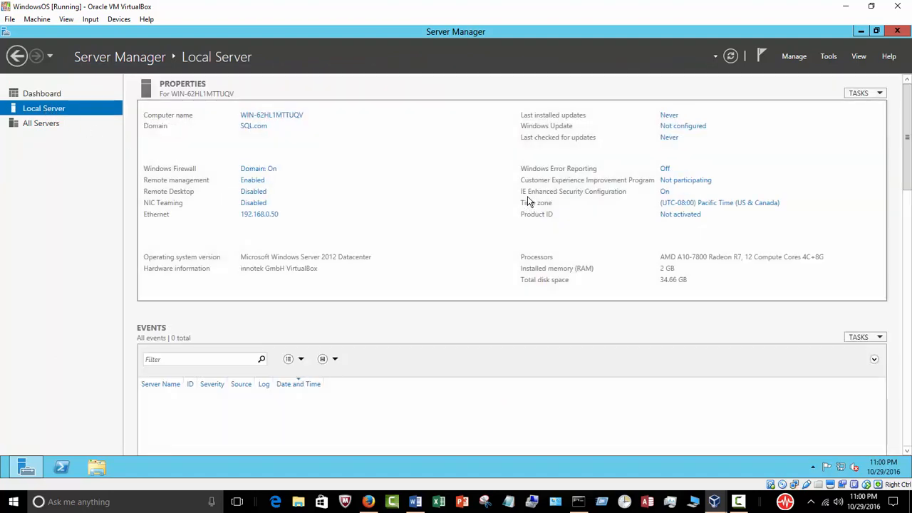
{"action": "left_click", "coordinate": [665, 192]}
{"action": "left_click", "coordinate": [391, 231]}
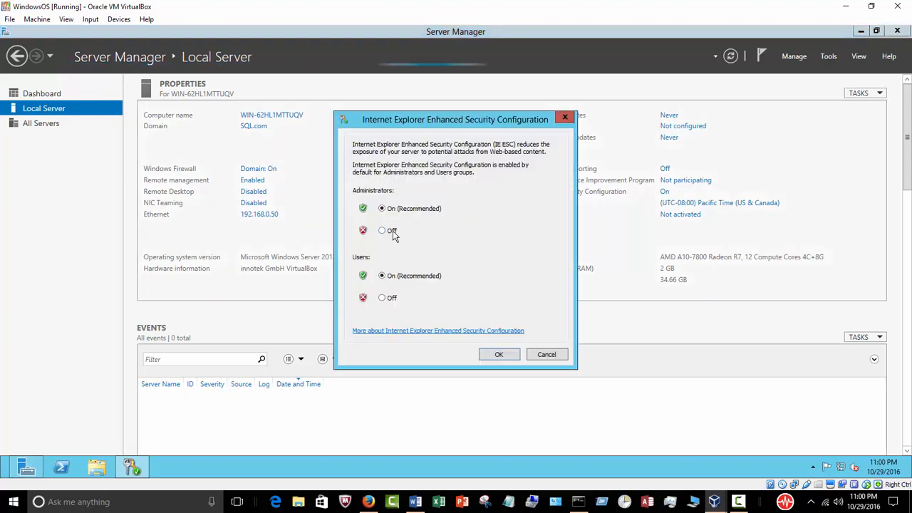
{"action": "left_click", "coordinate": [385, 298]}
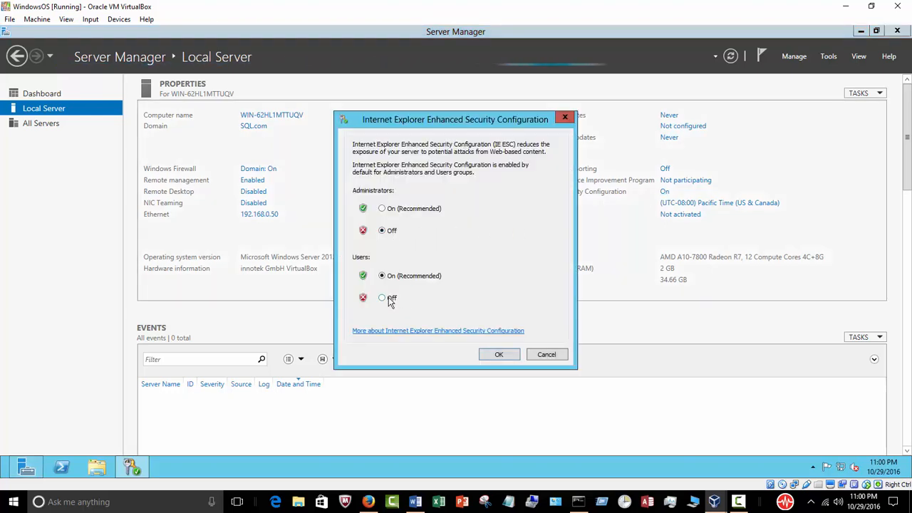
{"action": "left_click", "coordinate": [498, 355]}
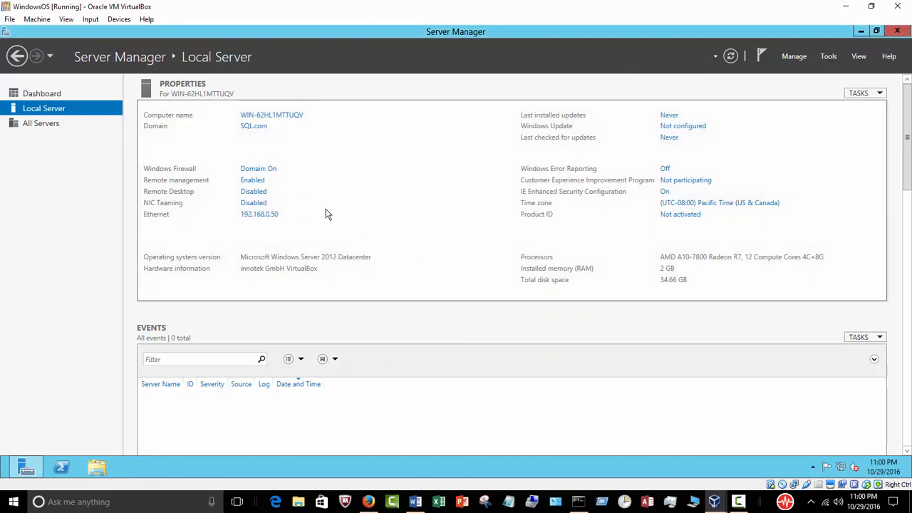
- Turn off Windows Firewall for the domain, private and public networks, and close the firewall window
{"action": "left_click", "coordinate": [259, 171]}
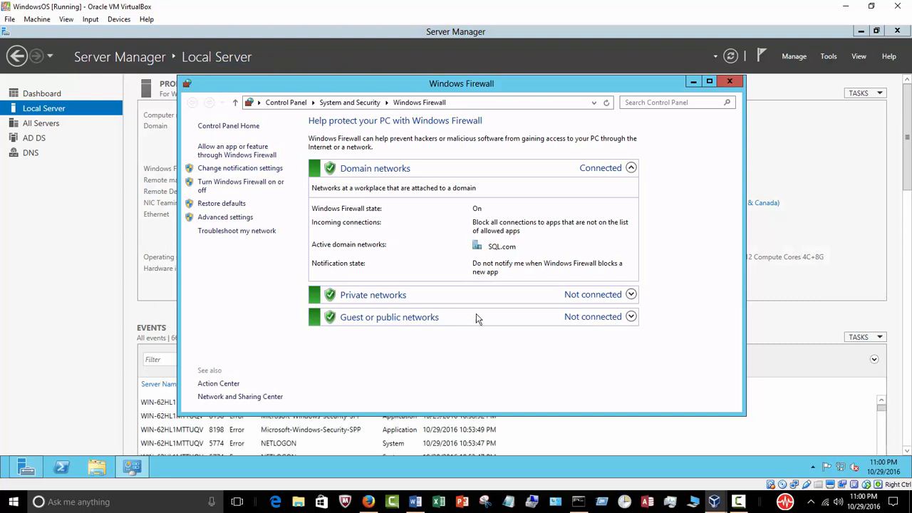
{"action": "left_click", "coordinate": [221, 188]}
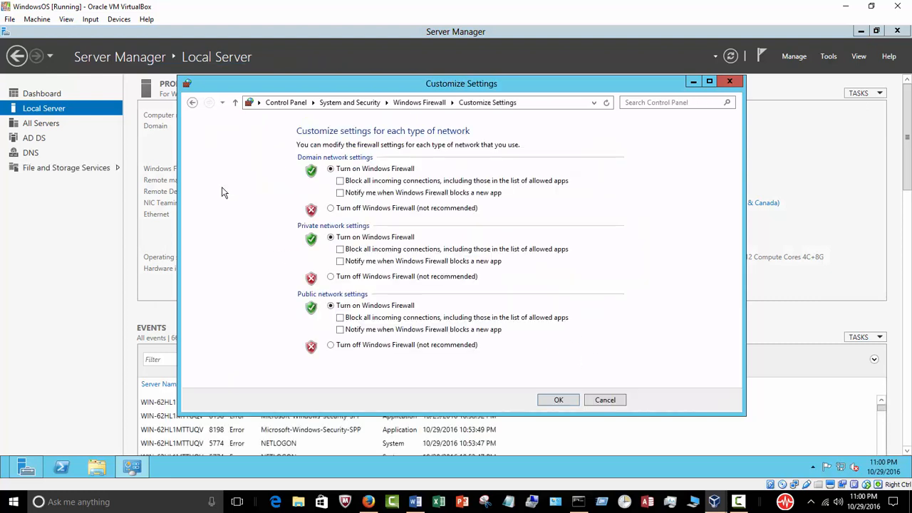
{"action": "left_click", "coordinate": [331, 209]}
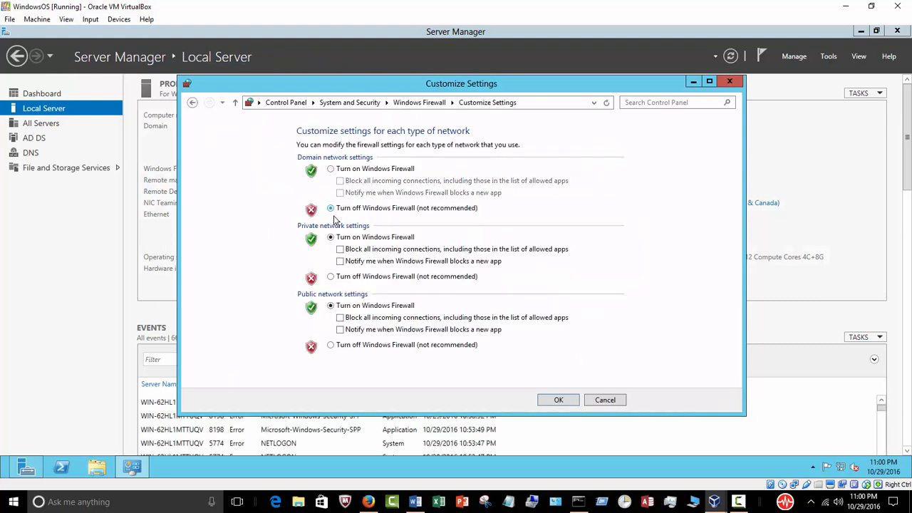
{"action": "left_click", "coordinate": [332, 278]}
{"action": "left_click", "coordinate": [331, 346]}
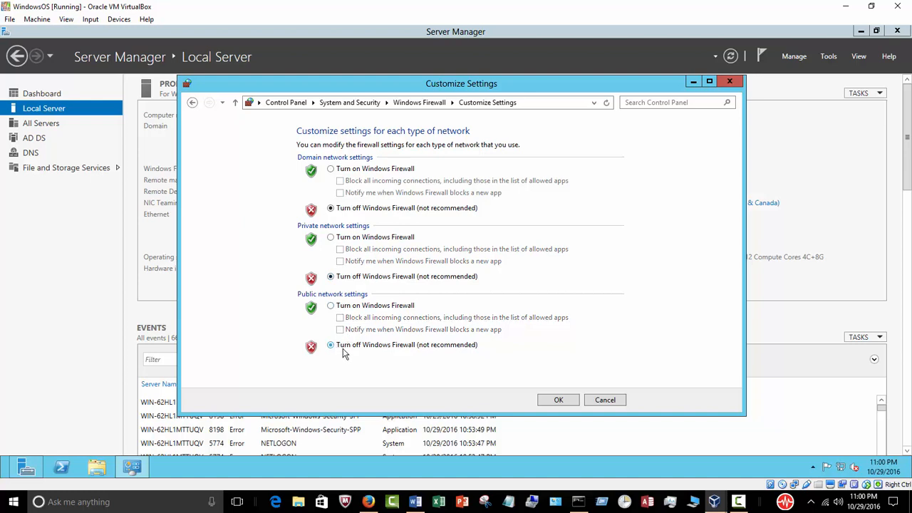
{"action": "left_click", "coordinate": [558, 402]}
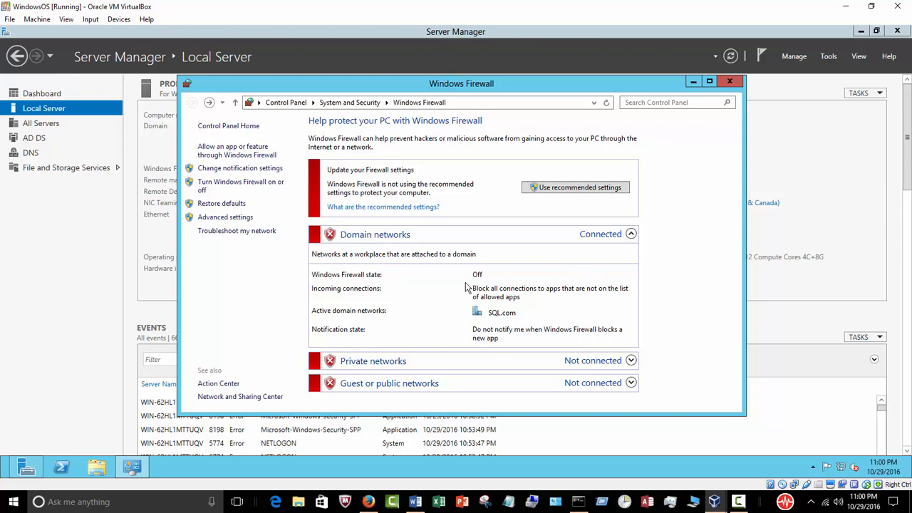
{"action": "left_click", "coordinate": [727, 83]}
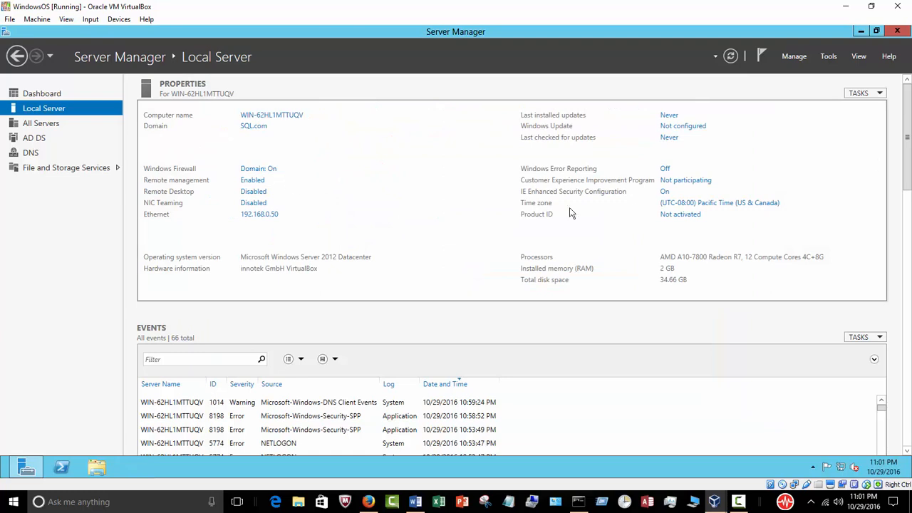
- Close Server Manager and switch to the Oracle VM VirtualBox Manager window
{"action": "left_click", "coordinate": [896, 32]}
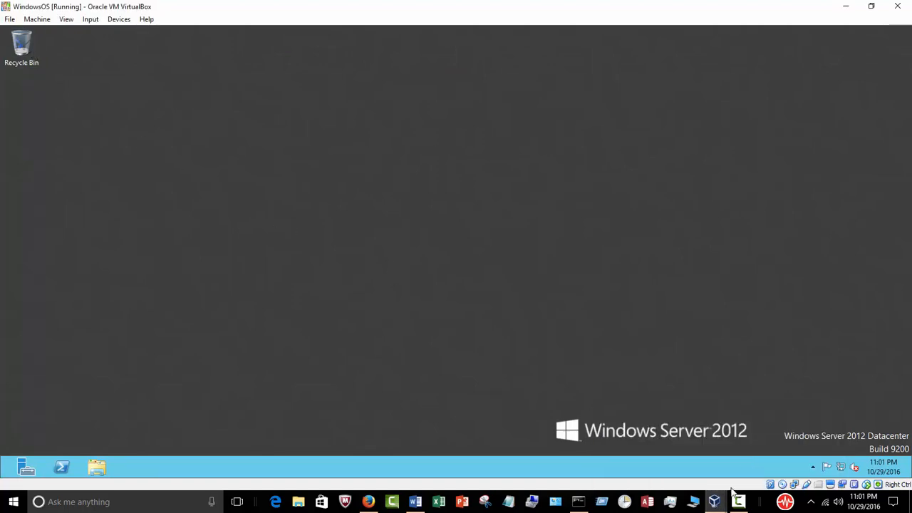
{"action": "left_click", "coordinate": [698, 460]}
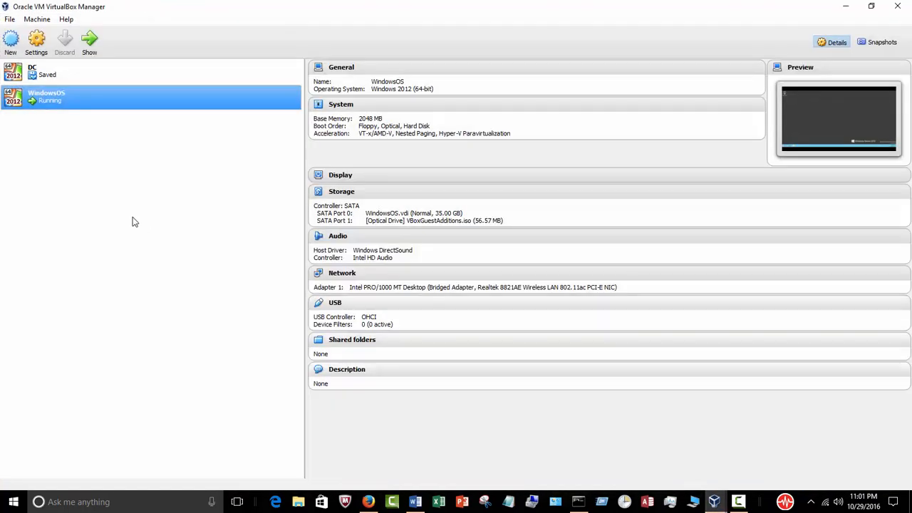
- Power off the running WindowsOS virtual machine and confirm the power-off
{"action": "right_click", "coordinate": [75, 107]}
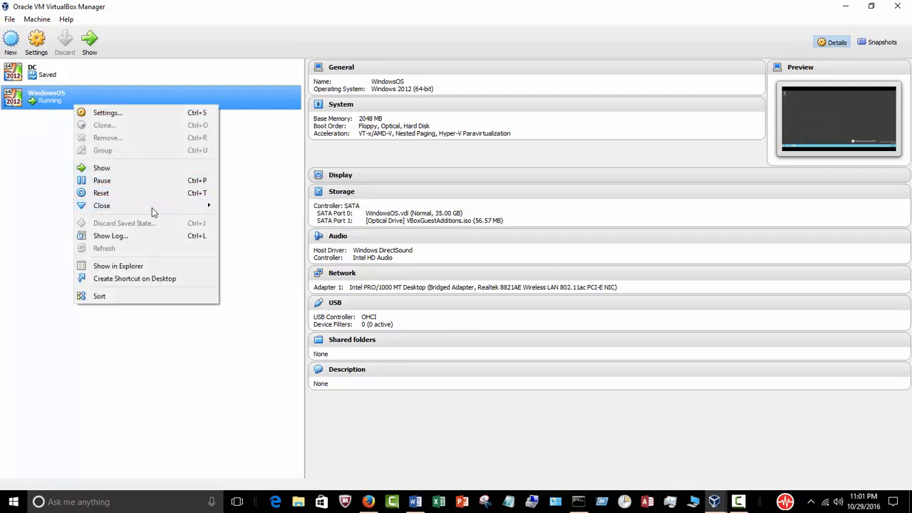
{"action": "mouse_move", "coordinate": [168, 208]}
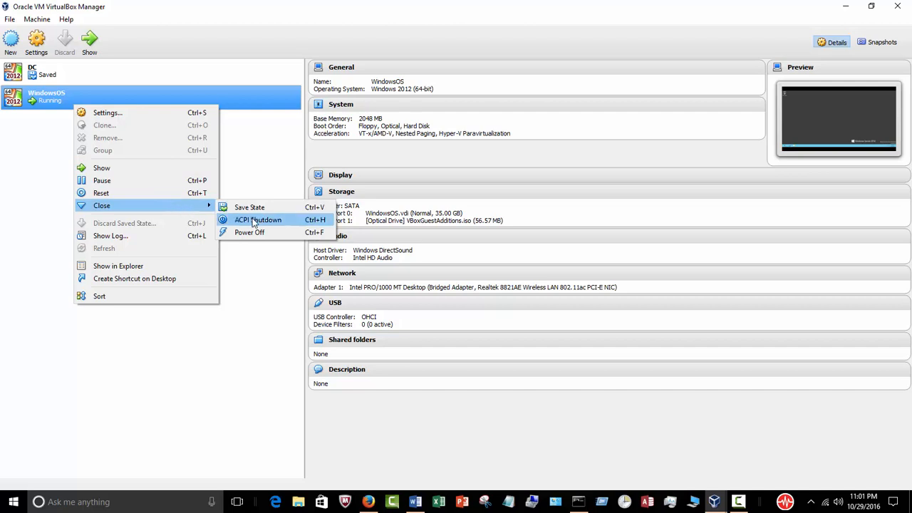
{"action": "left_click", "coordinate": [276, 237]}
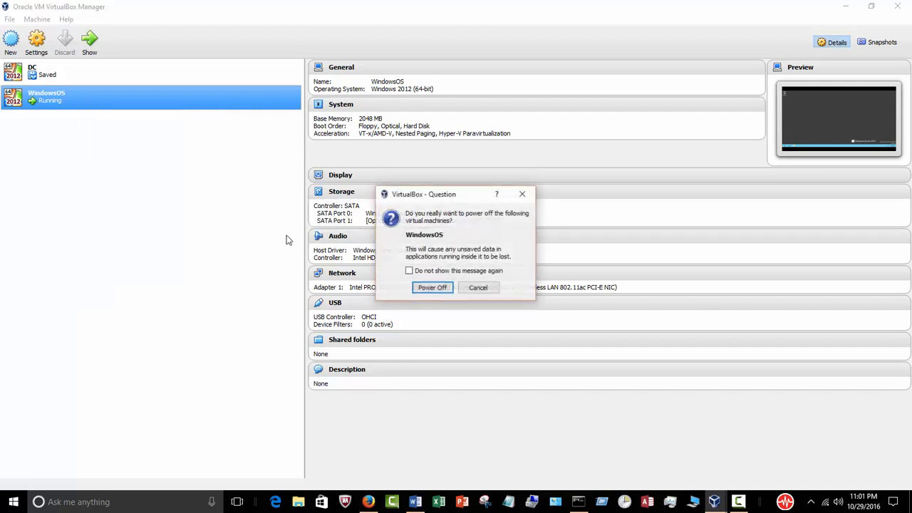
{"action": "left_click", "coordinate": [429, 287]}
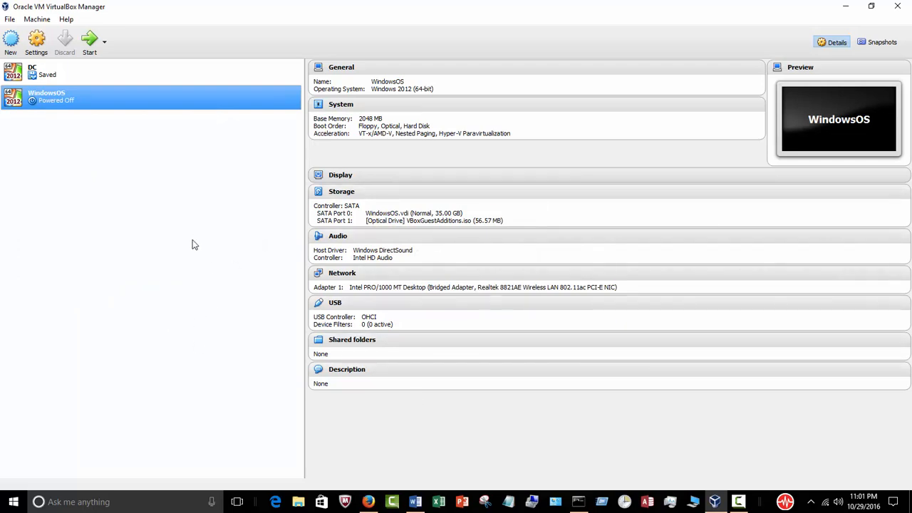
- Switch to the Word outline and select the bullets "Assign an IP address to domain controller" and "Configure the domain controller"
{"action": "left_click", "coordinate": [415, 501]}
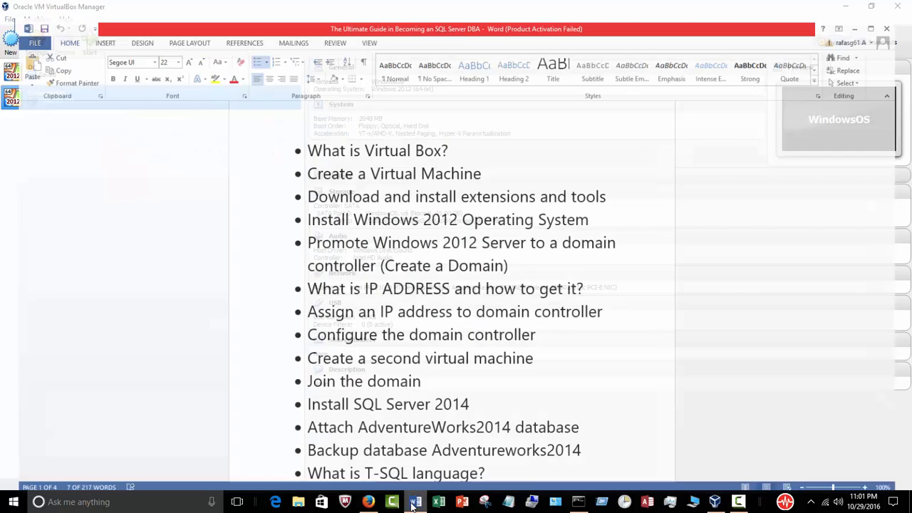
{"action": "left_click", "coordinate": [540, 304]}
{"action": "left_click_drag", "start_coordinate": [541, 328], "coordinate": [280, 302]}
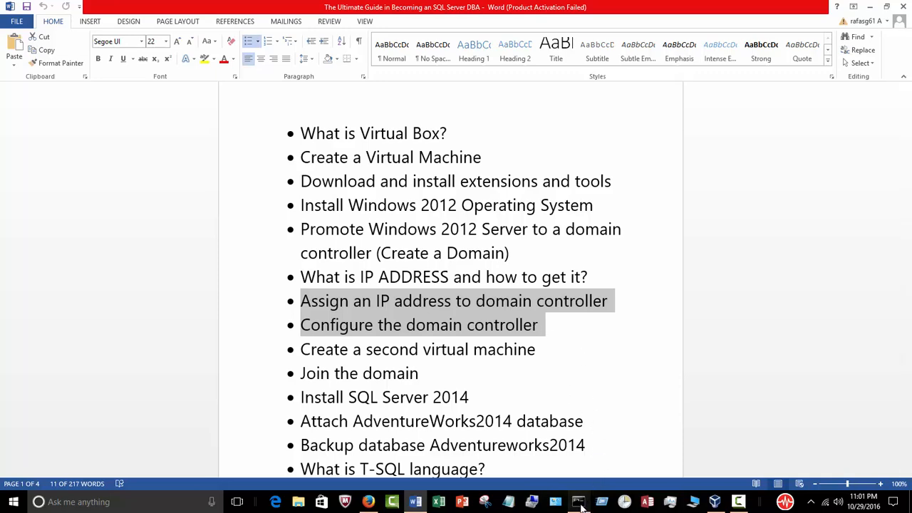
- Bring up the Command Prompt and close it, then switch to Oracle VM VirtualBox Manager and start the WindowsOS virtual machine
{"action": "left_click", "coordinate": [578, 501]}
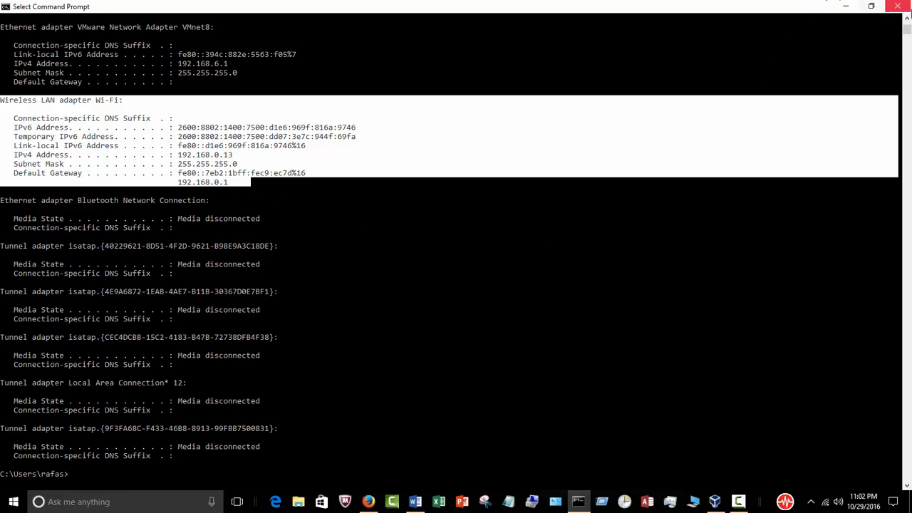
{"action": "left_click", "coordinate": [900, 6]}
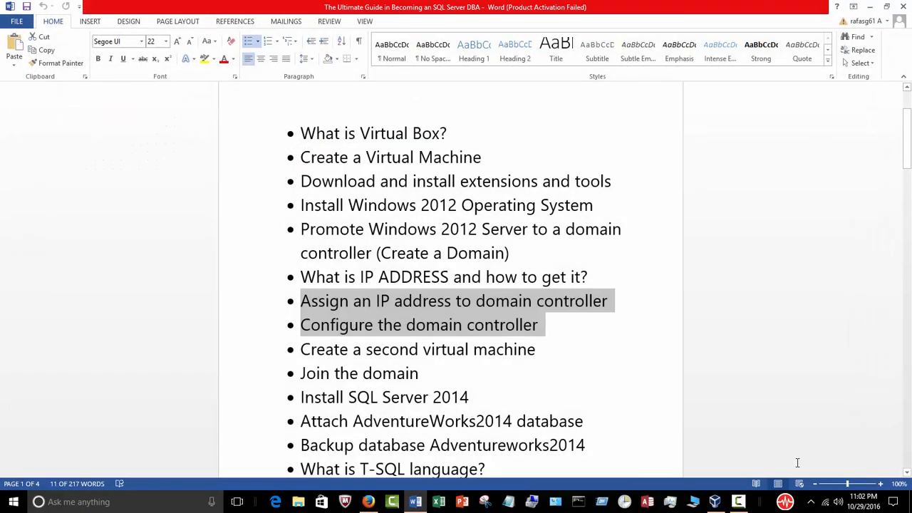
{"action": "left_click", "coordinate": [716, 499]}
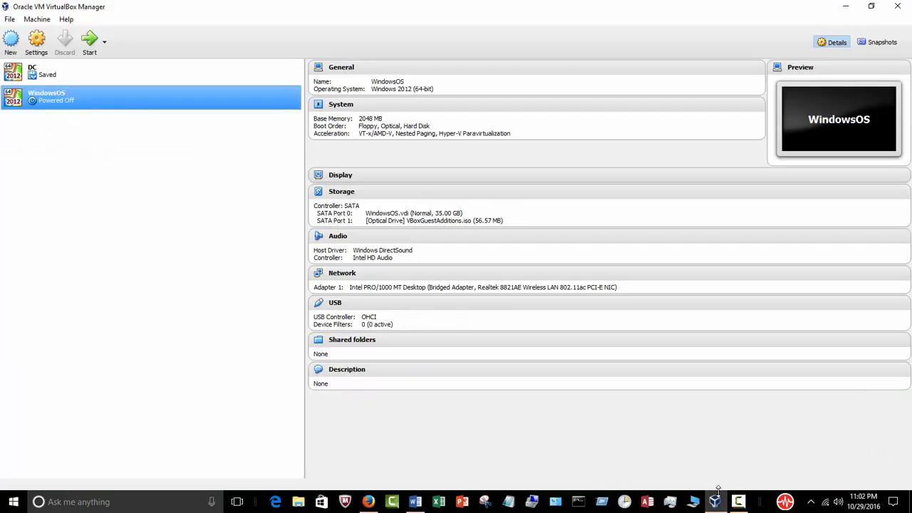
{"action": "left_click", "coordinate": [89, 53]}
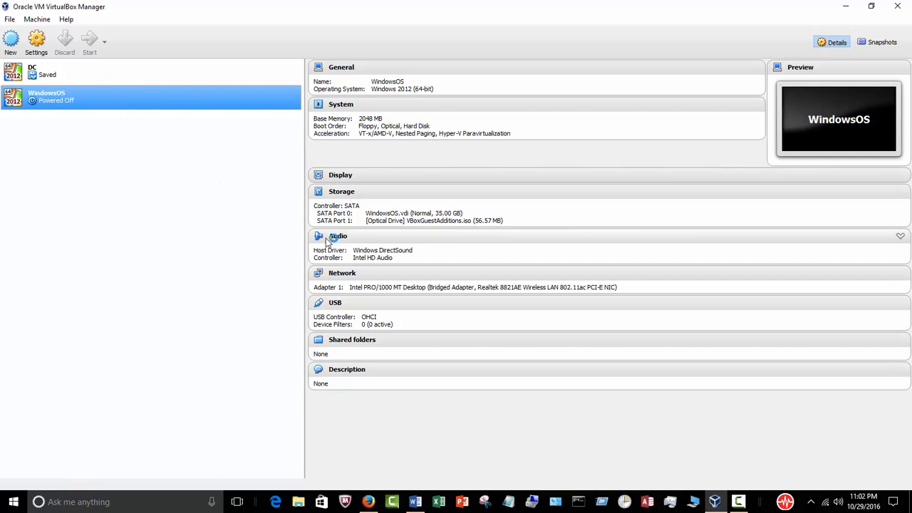